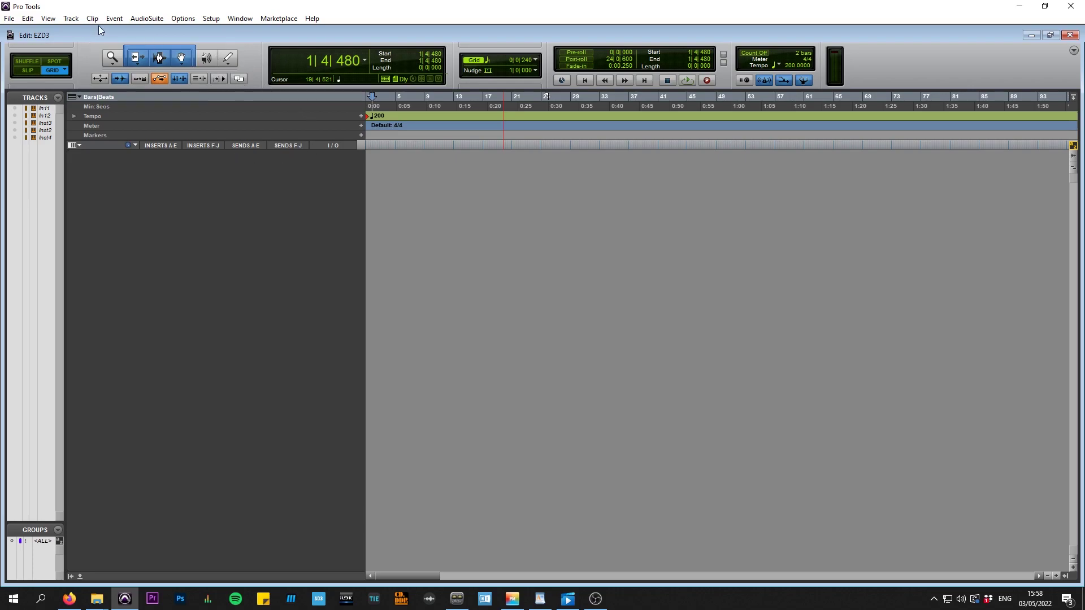
Create two new stereo instrument tracks in ticks
click(71, 19)
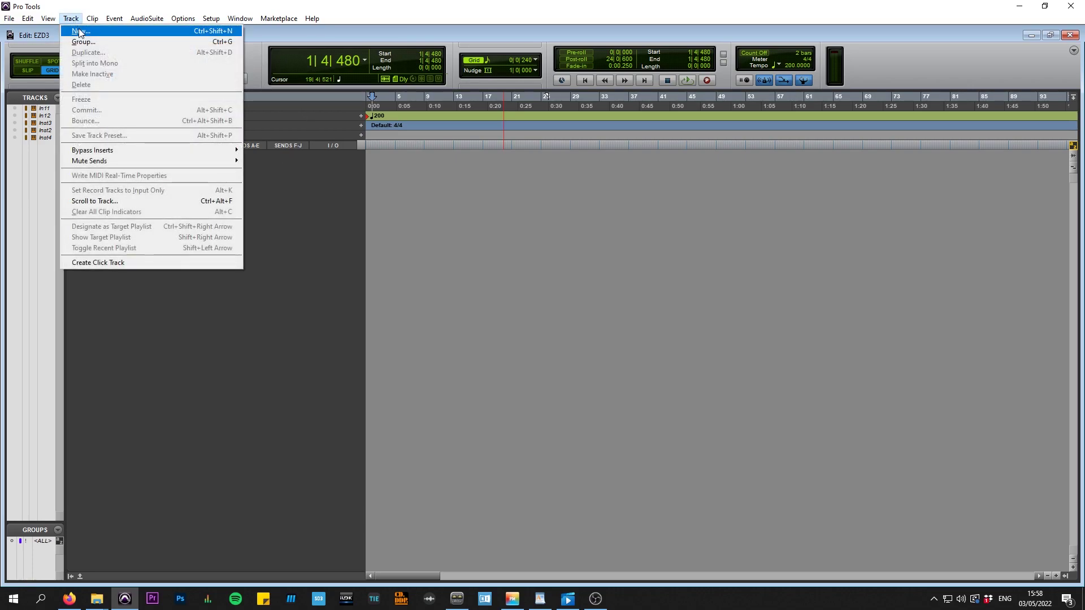
click(80, 32)
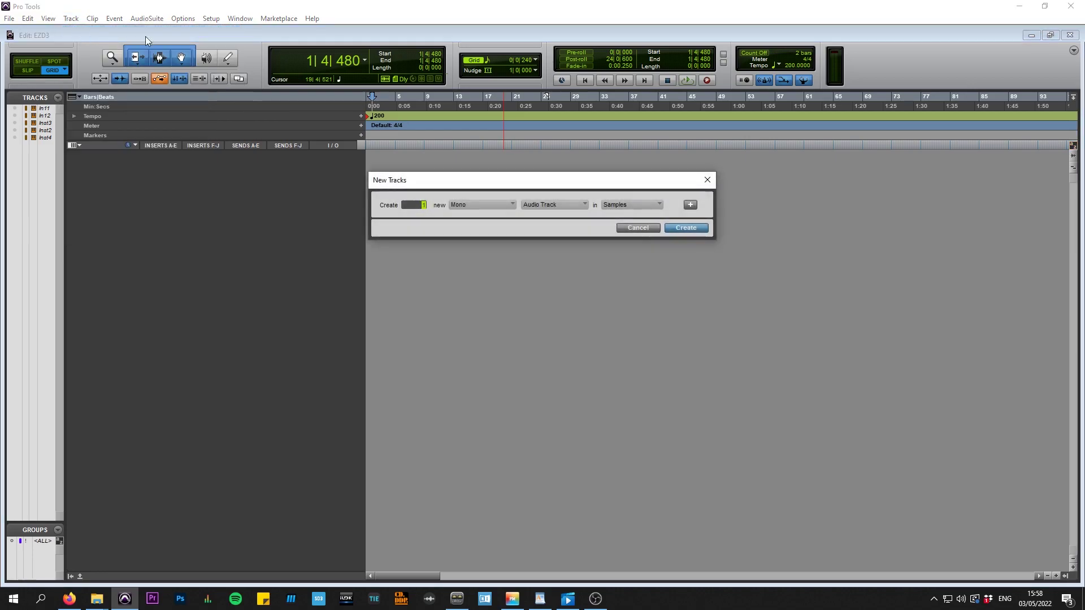
click(476, 204)
click(492, 218)
click(537, 205)
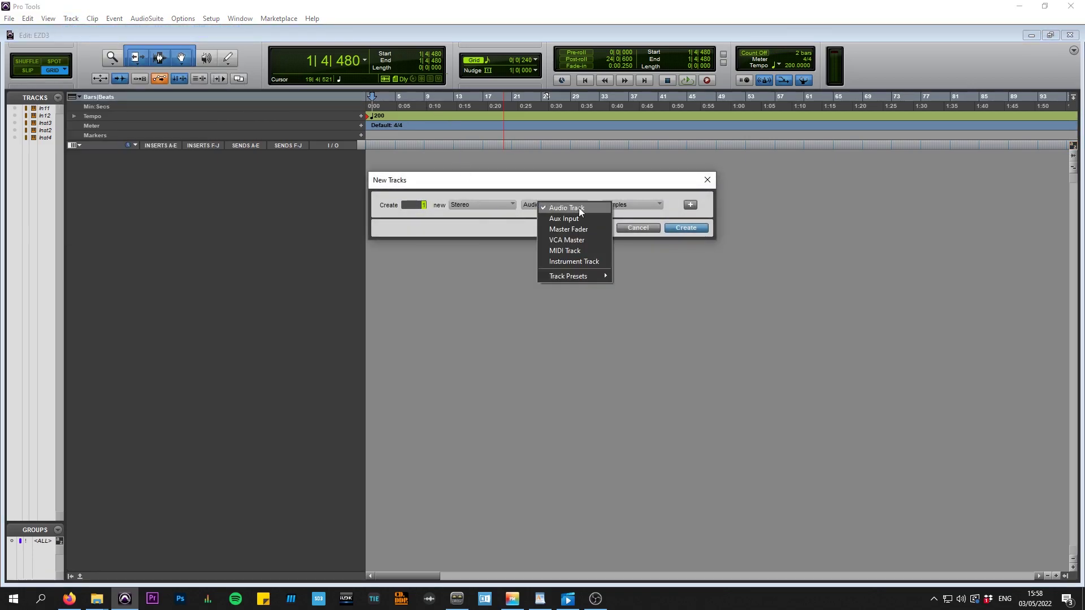
click(587, 260)
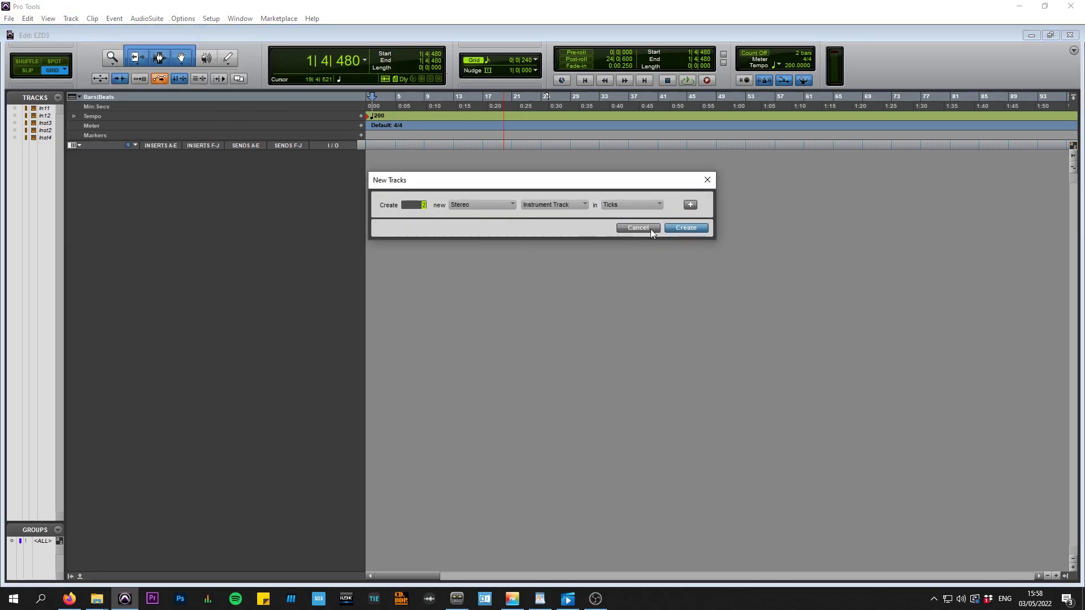
click(685, 228)
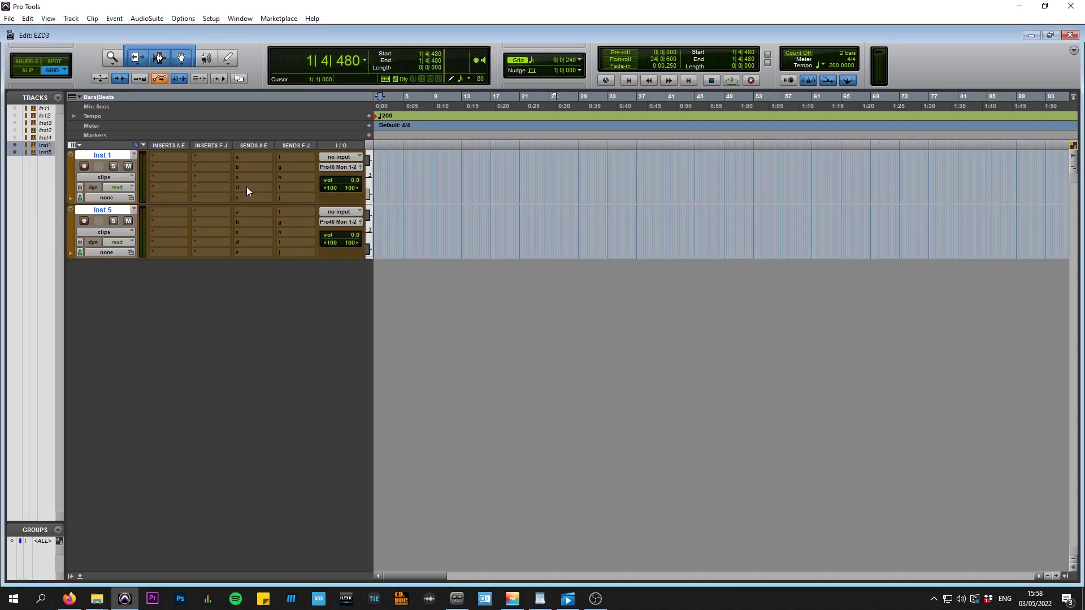
Insert the multichannel EZdrummer 3 (stereo) instrument on the Inst 1 track, and close its plug-in window
click(170, 157)
mouse_move(201, 188)
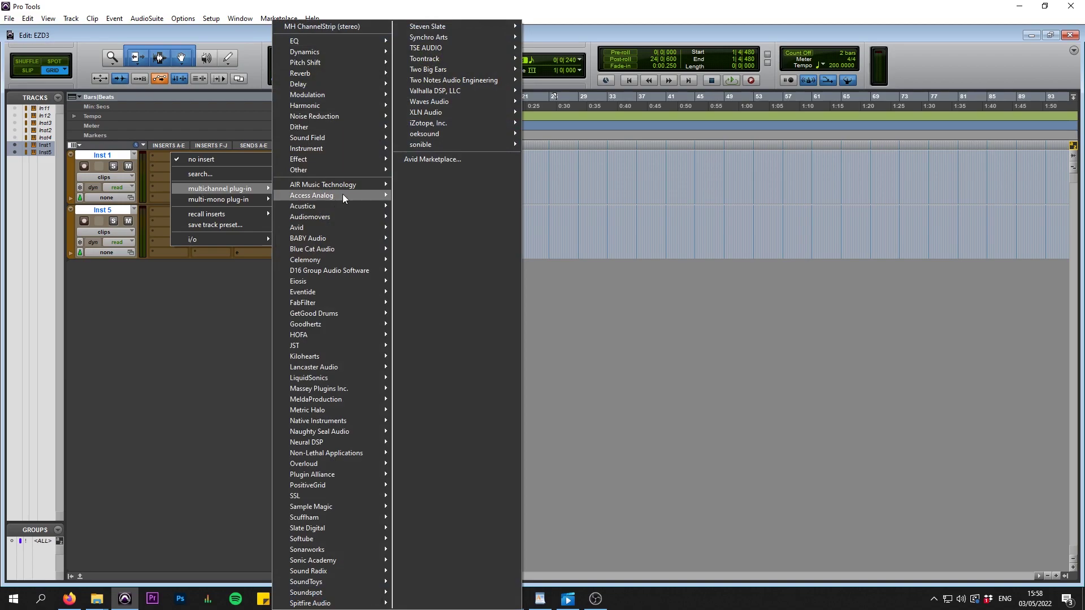
mouse_move(334, 150)
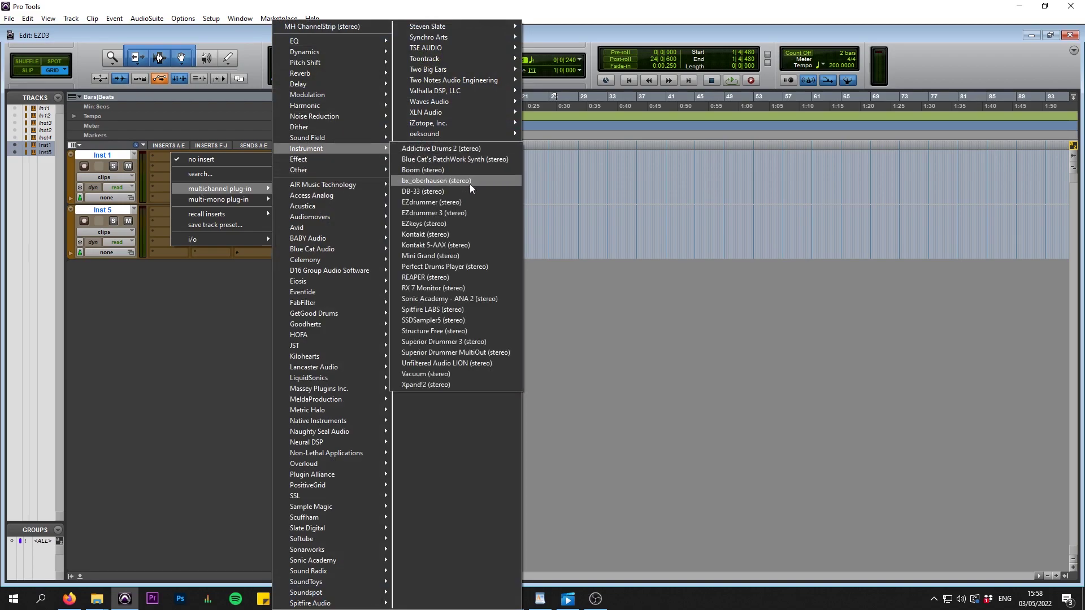
click(462, 213)
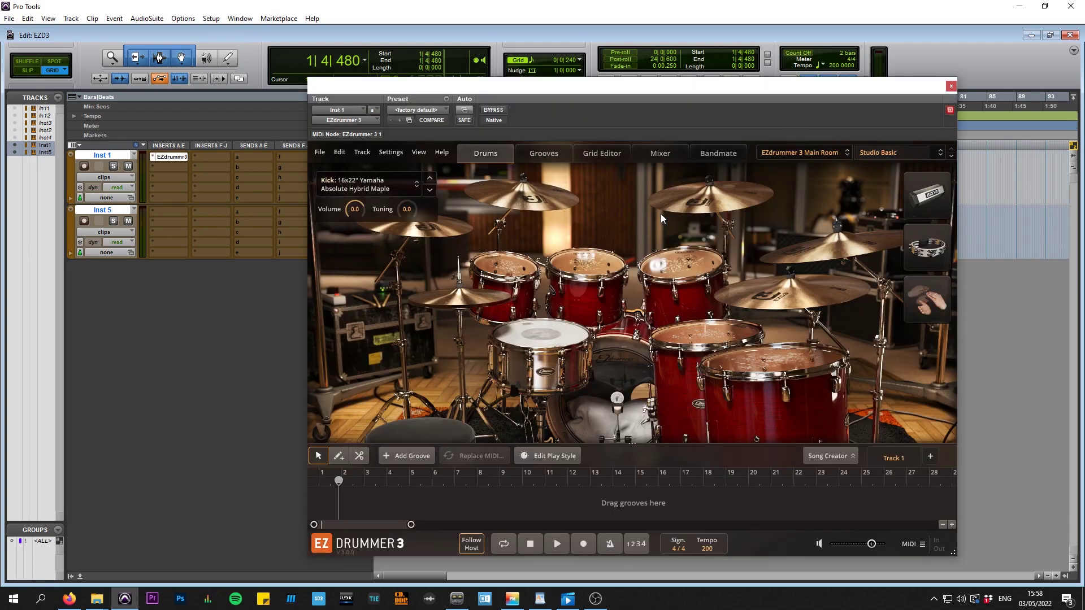
drag(623, 107, 600, 87)
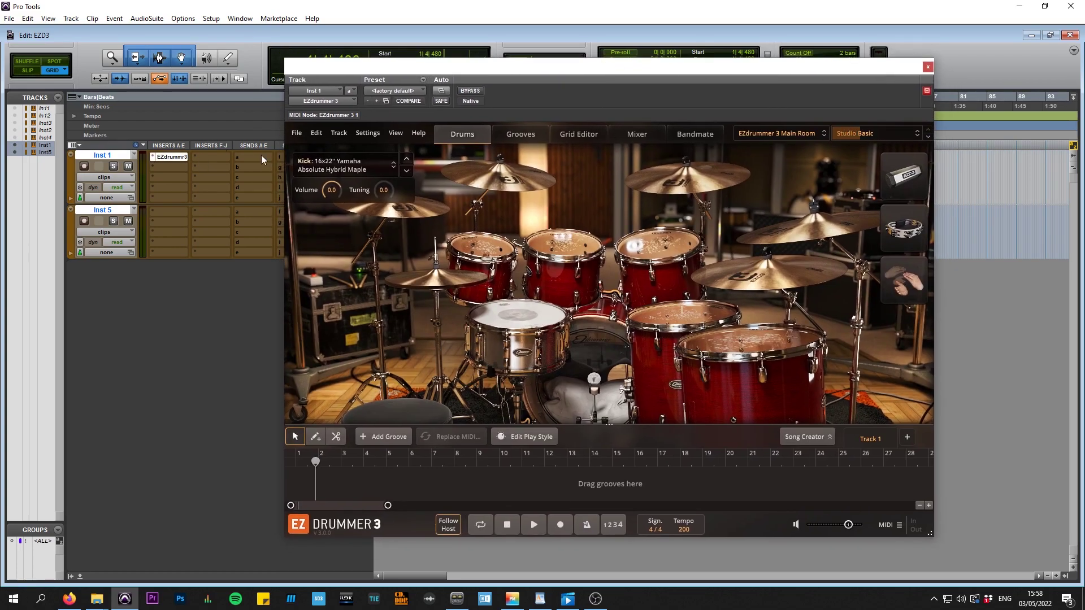
click(927, 67)
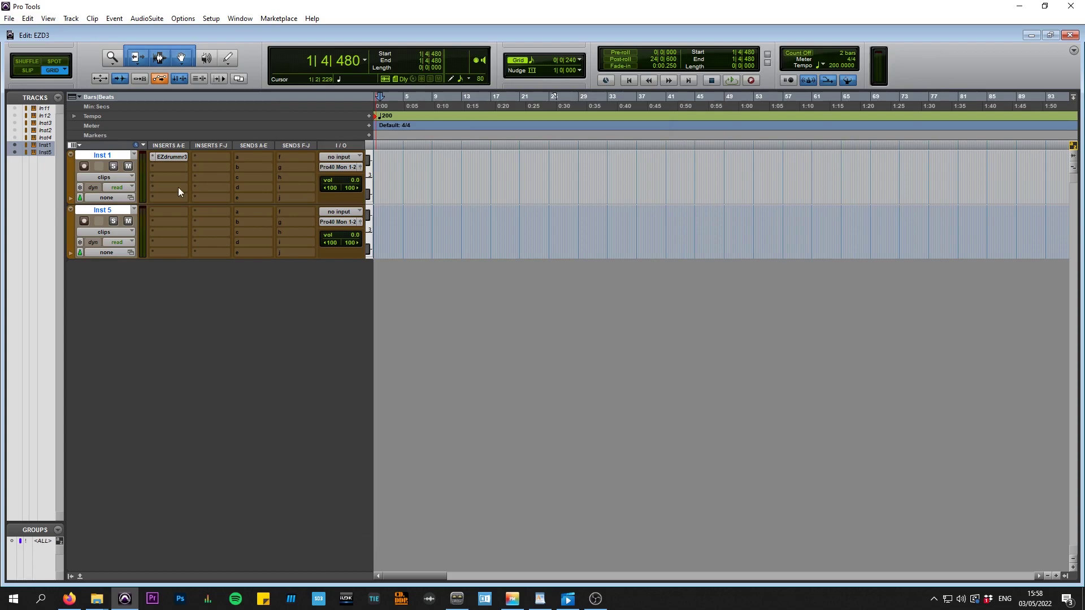
Insert the multichannel EZdrummer (stereo) instrument on the Inst 5 track
click(171, 212)
mouse_move(208, 242)
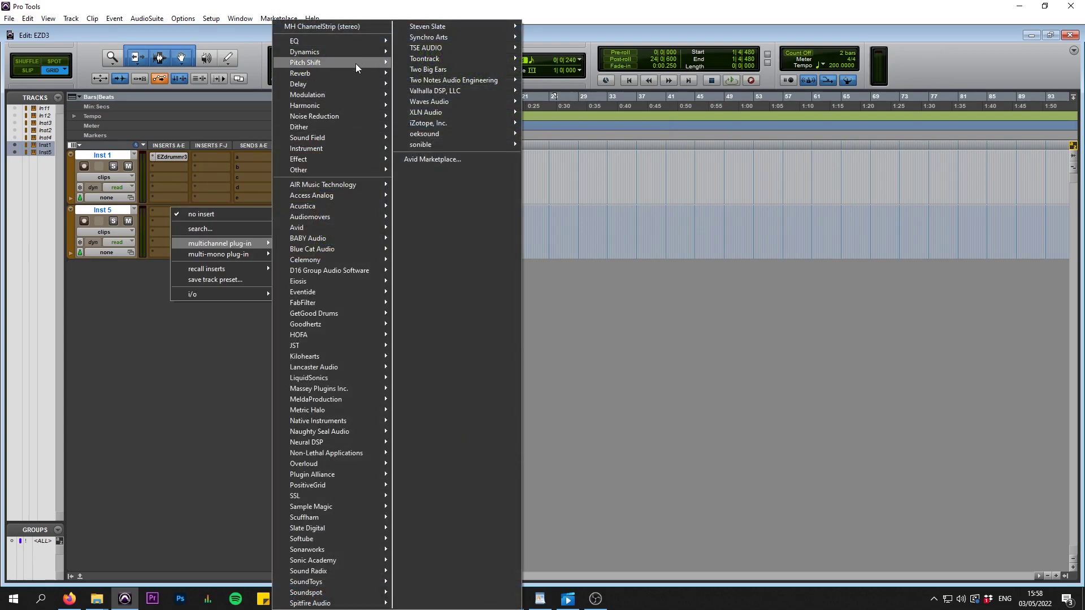
mouse_move(349, 145)
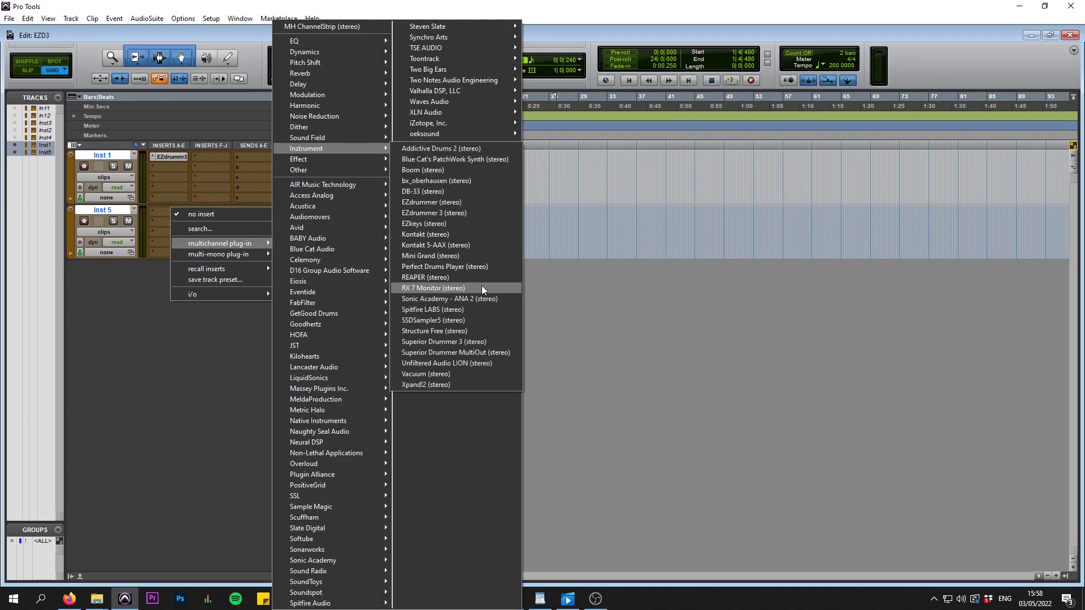
click(446, 202)
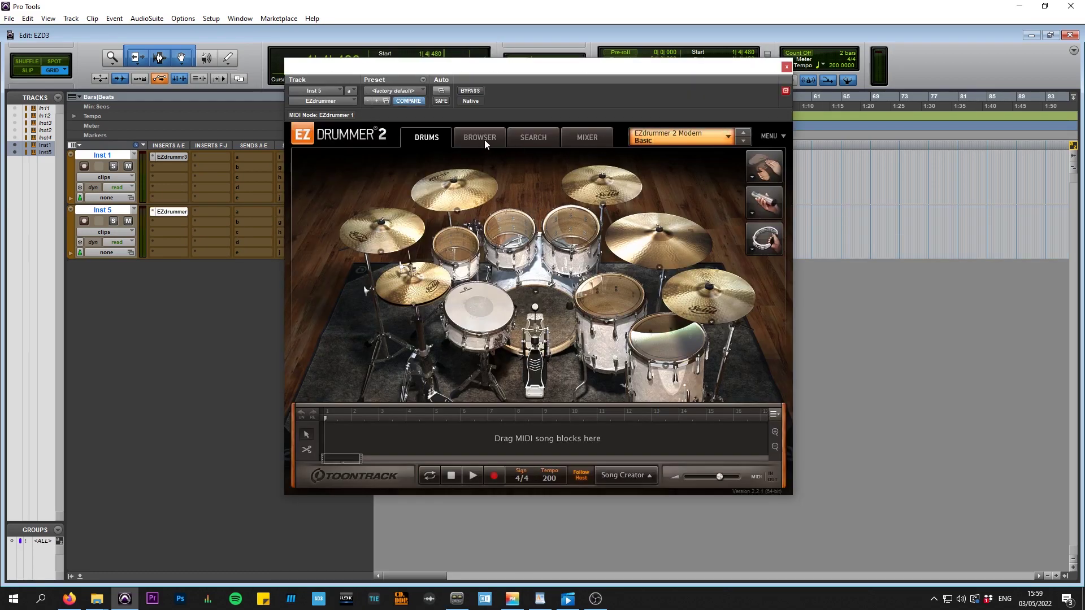
Open the DIY - Punk & Melodic Hardcore user library from EZdrummer 2's groove browser in Explorer
click(482, 139)
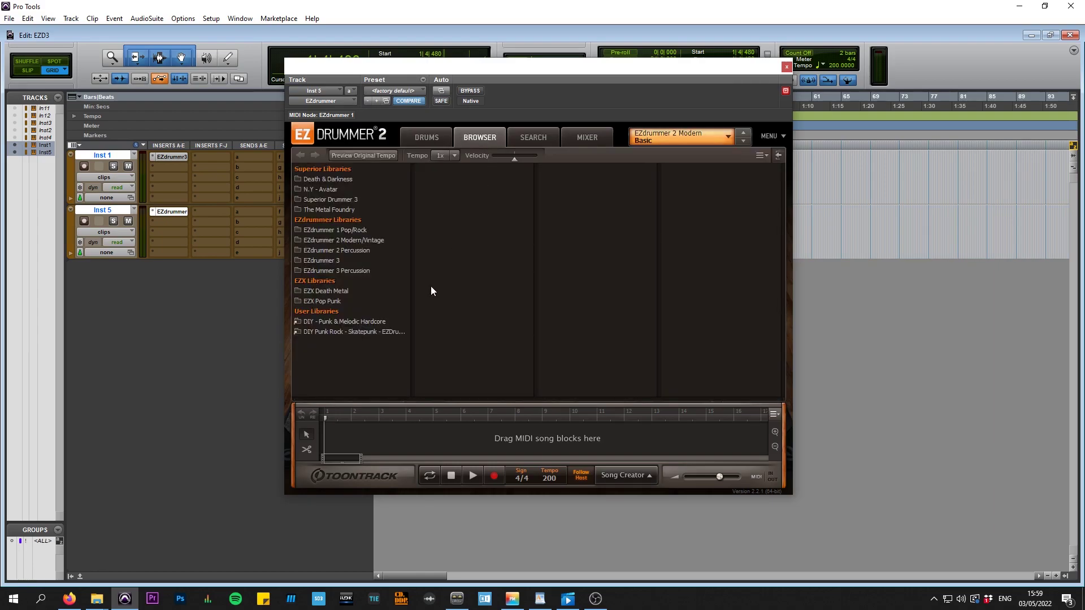
click(357, 332)
click(354, 321)
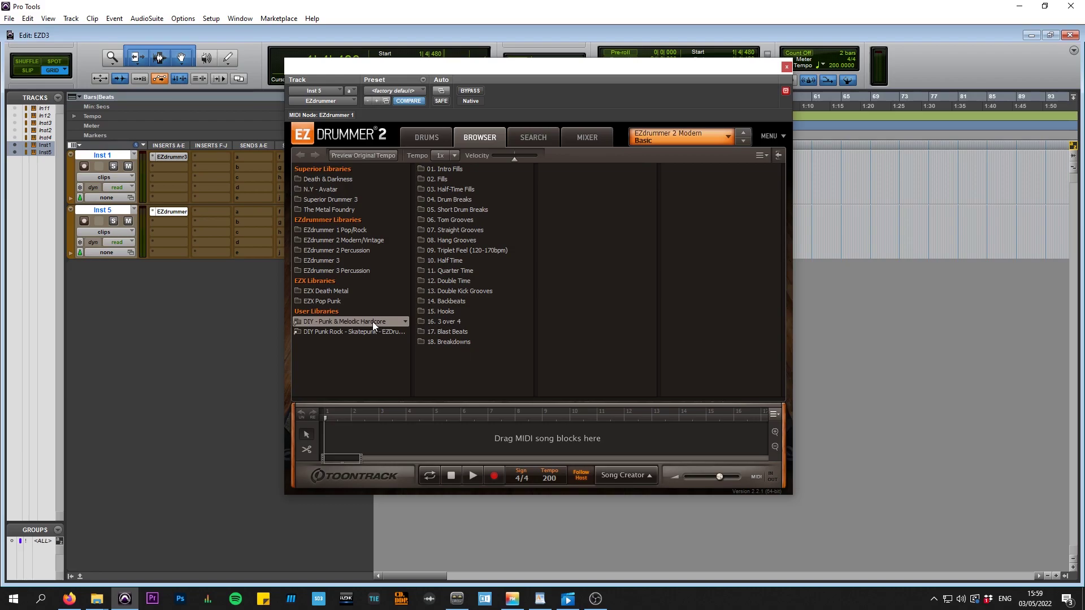
right_click(371, 321)
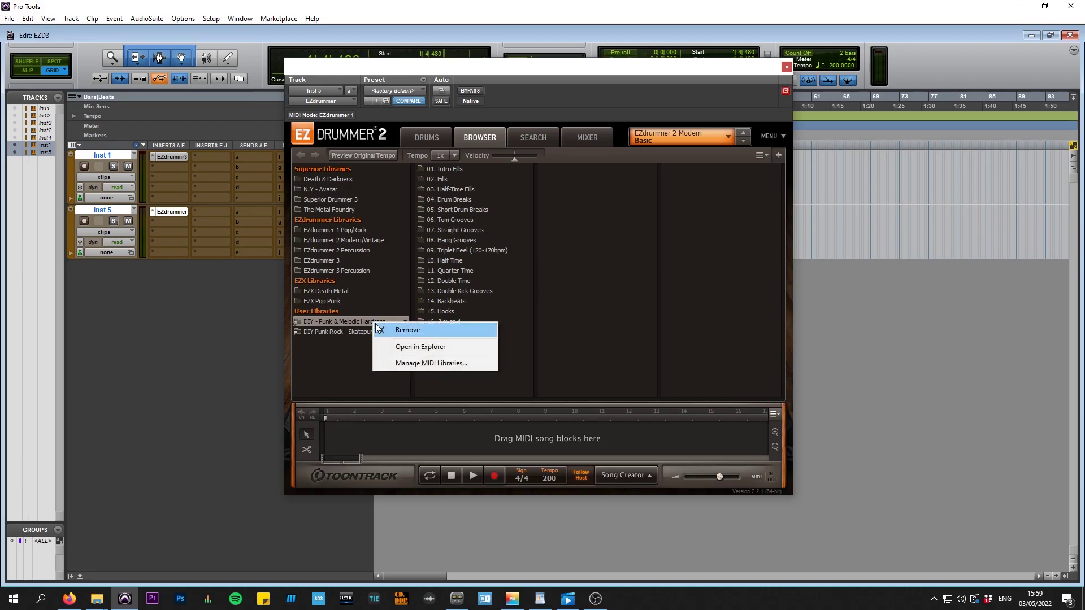
click(409, 345)
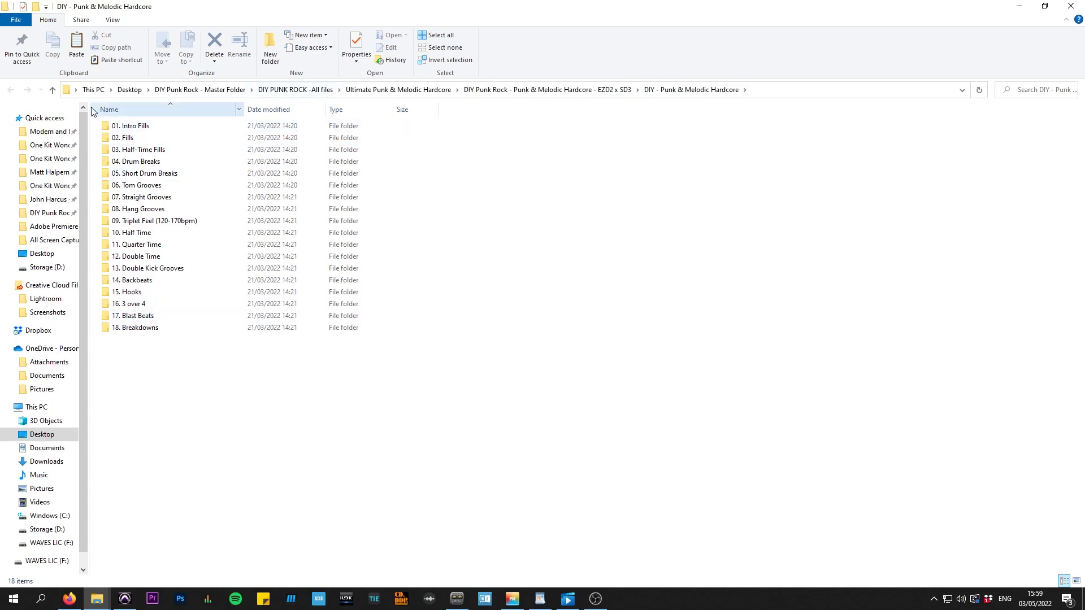
Go up to the parent folder and copy the DIY - Punk & Melodic Hardcore folder
click(52, 91)
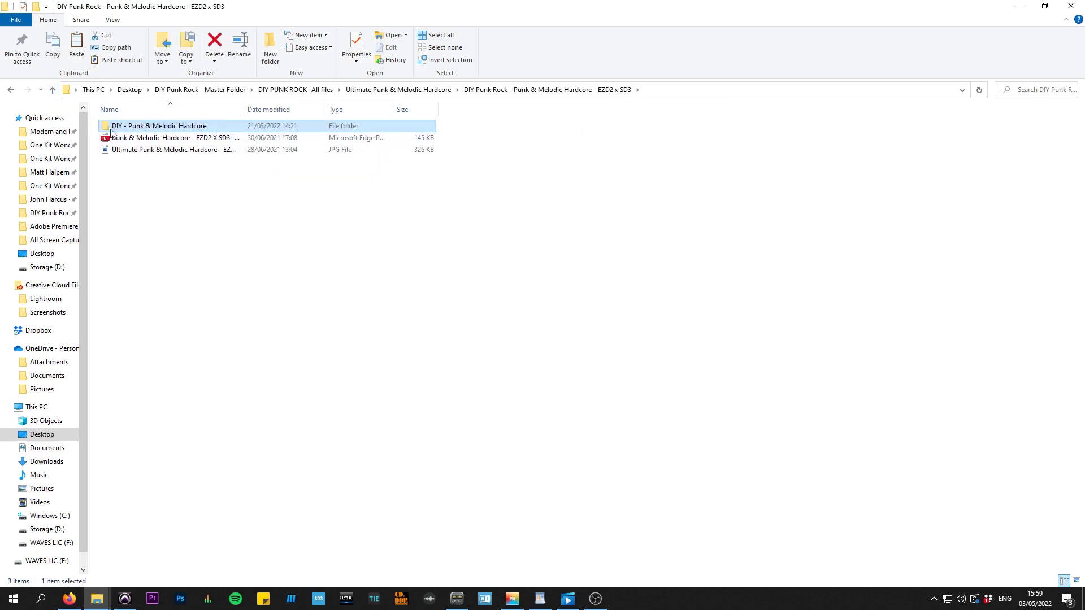
right_click(173, 129)
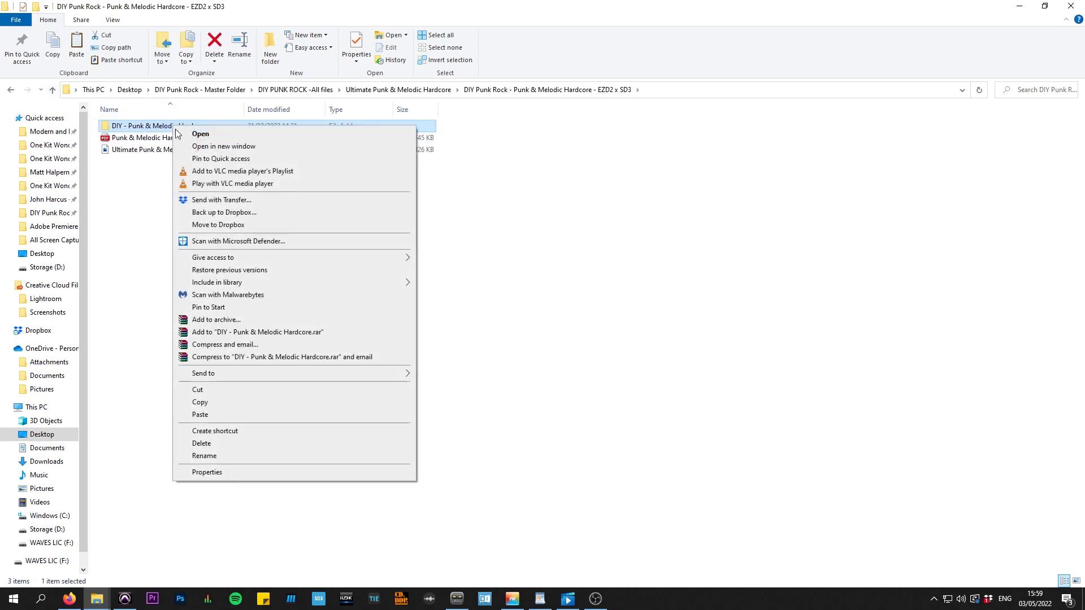
click(200, 402)
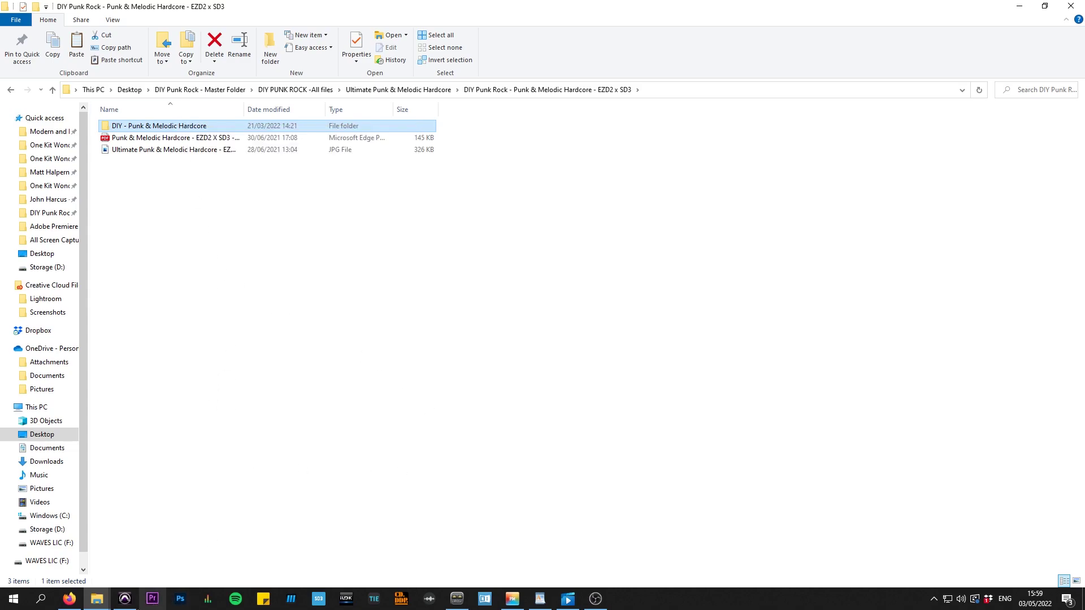
Switch back to Pro Tools and open the User MIDI library folder of EZdrummer 3 on Inst 1 in Explorer
click(127, 600)
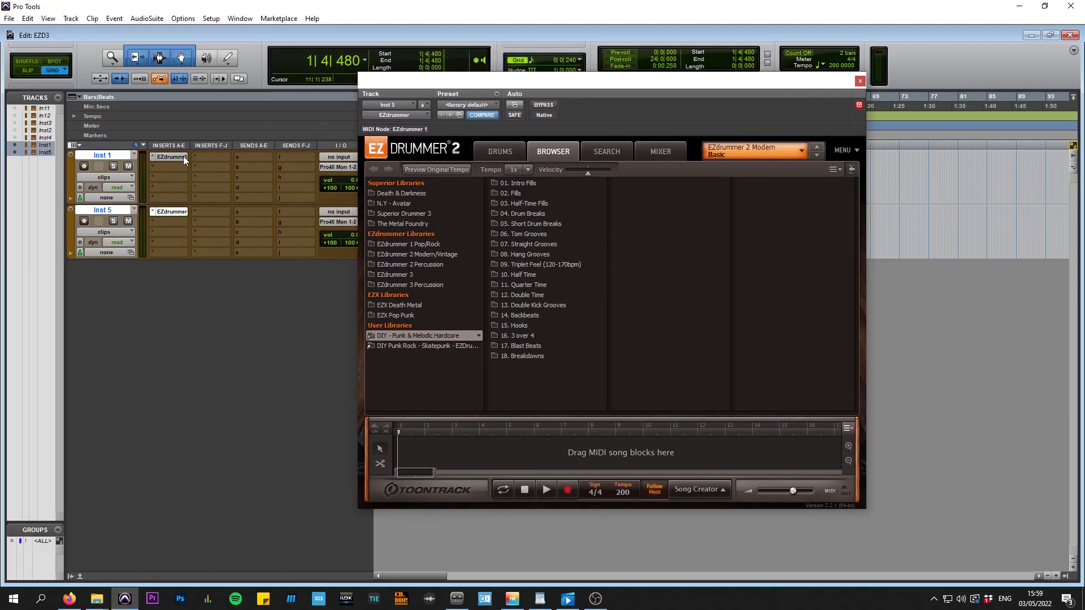
click(183, 155)
drag(492, 80, 299, 60)
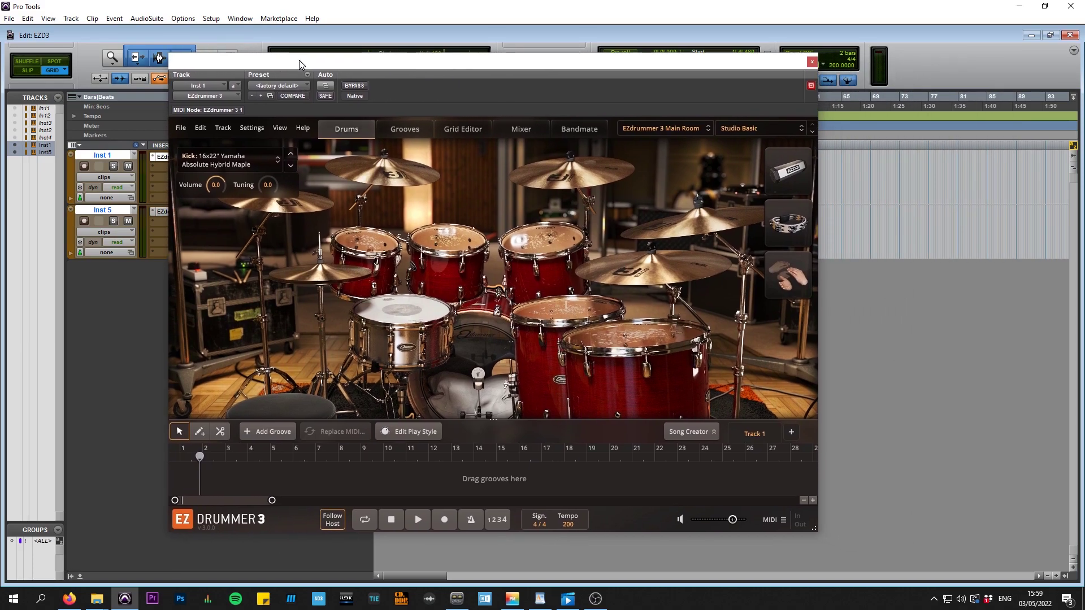
click(412, 130)
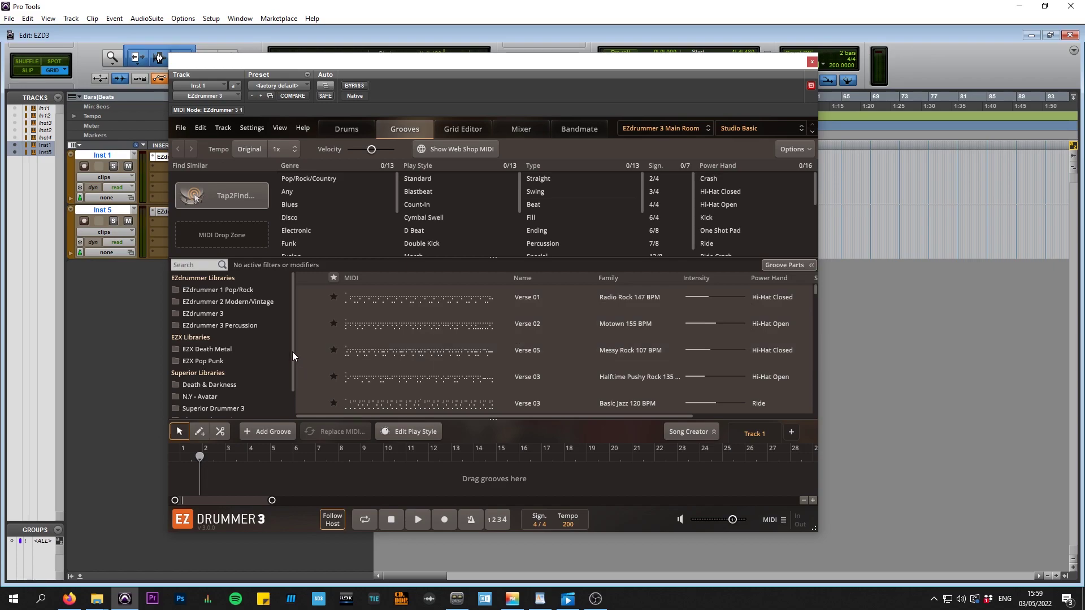
drag(293, 367, 293, 398)
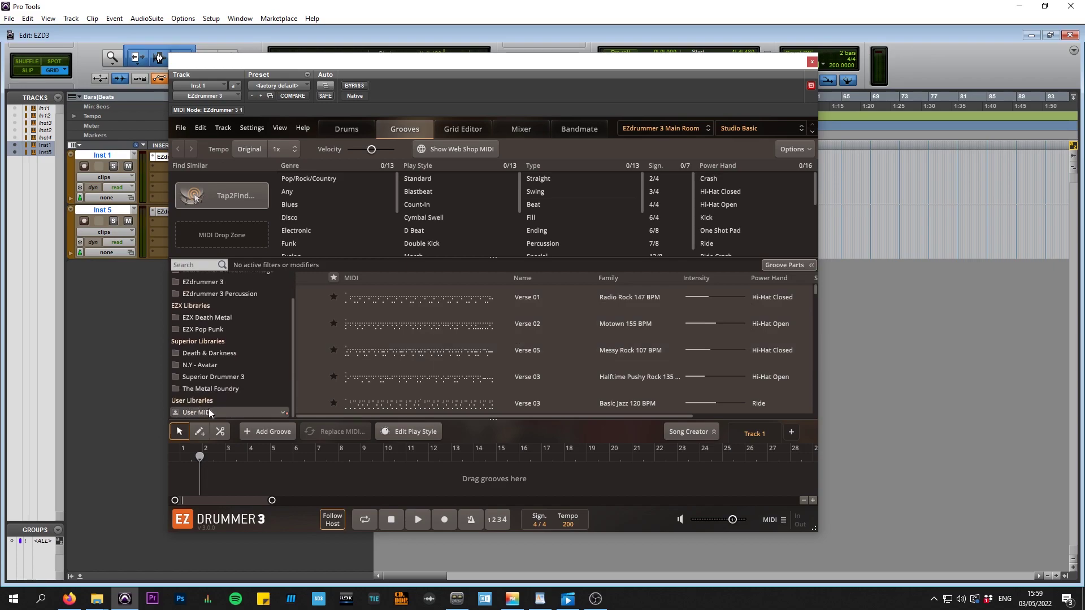
right_click(282, 415)
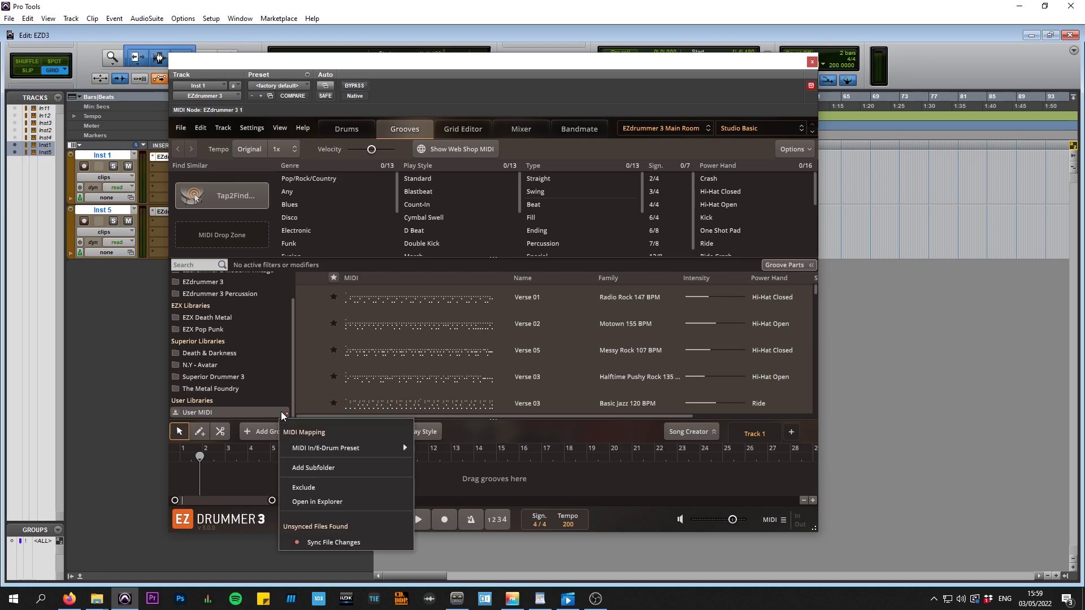
click(328, 502)
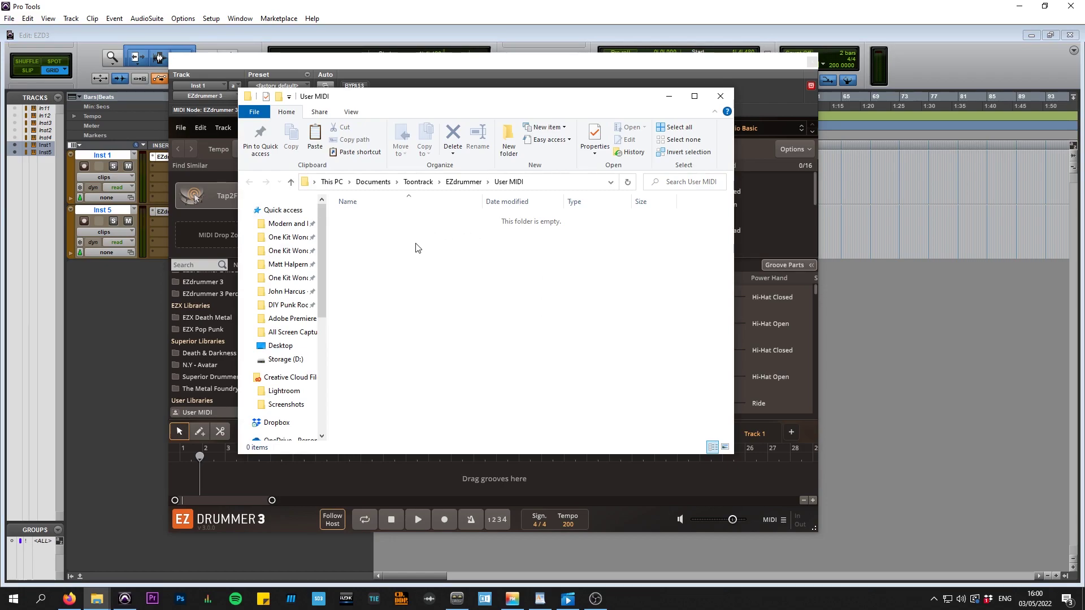
Paste the copied DIY - Punk & Melodic Hardcore folder into the User MIDI folder and minimize the Explorer window
right_click(381, 243)
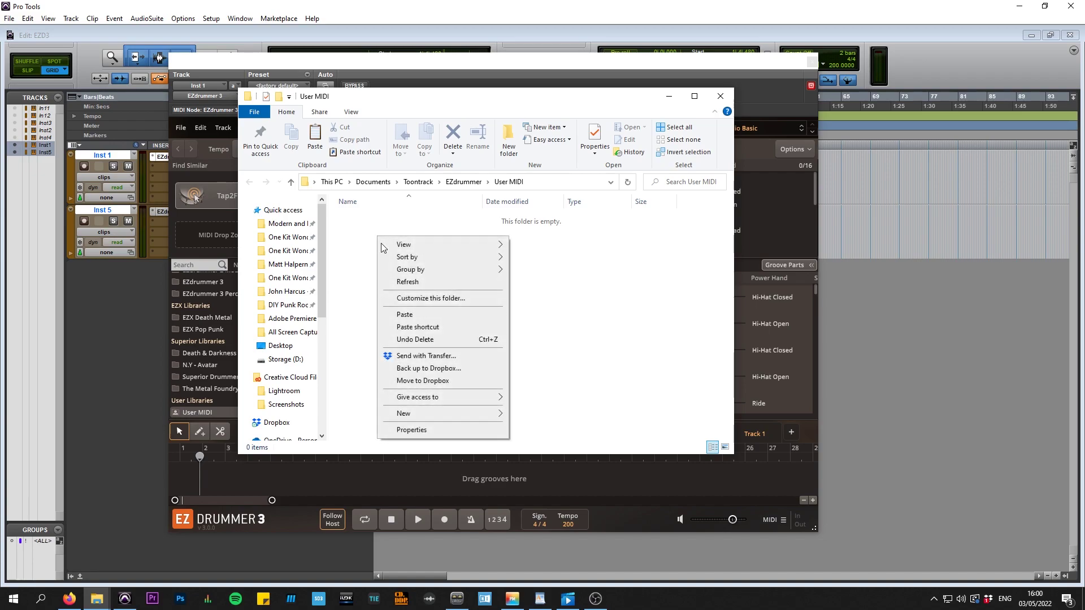
click(411, 314)
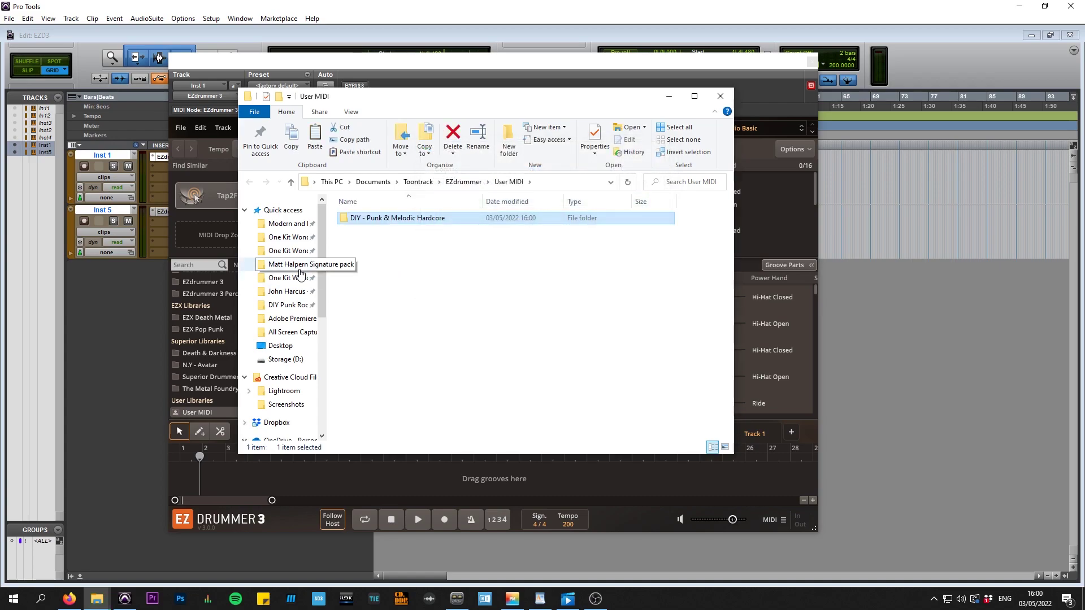
click(669, 96)
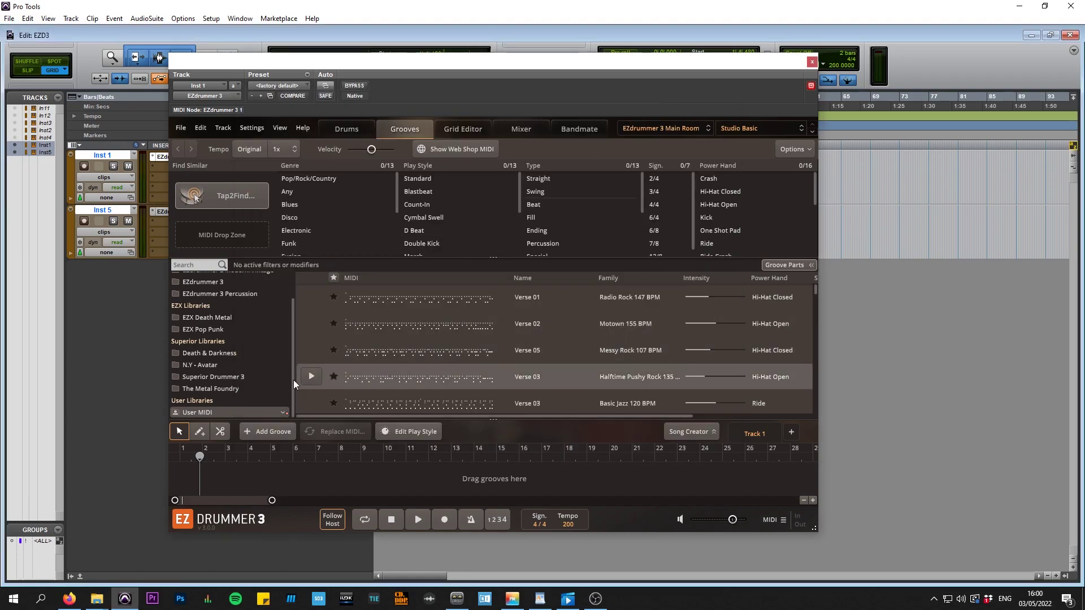
Sync the file changes of EZdrummer 3's User MIDI library and show its contents
click(283, 414)
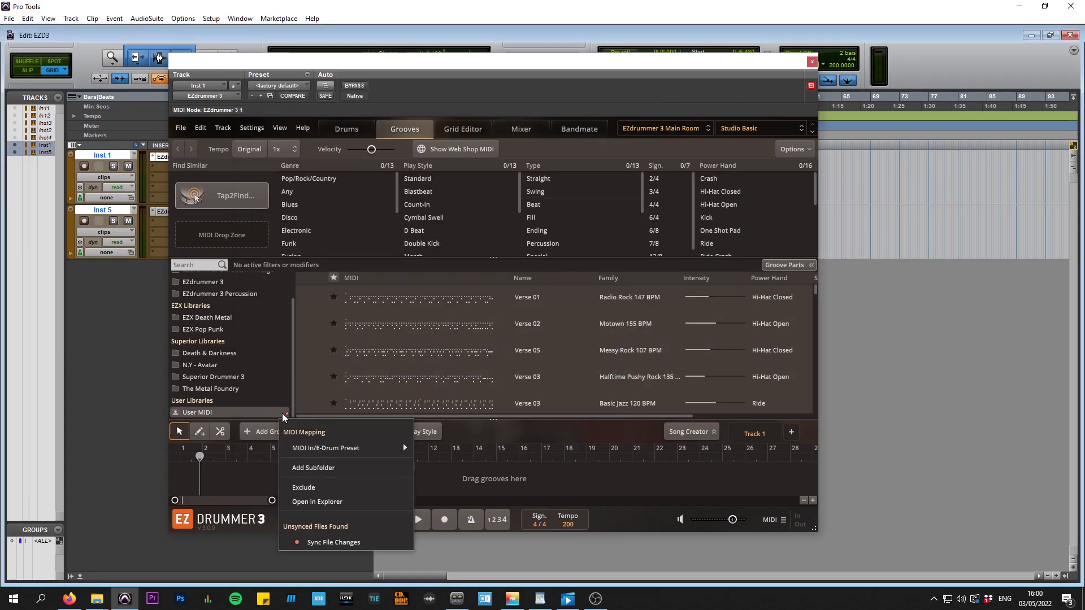
click(332, 543)
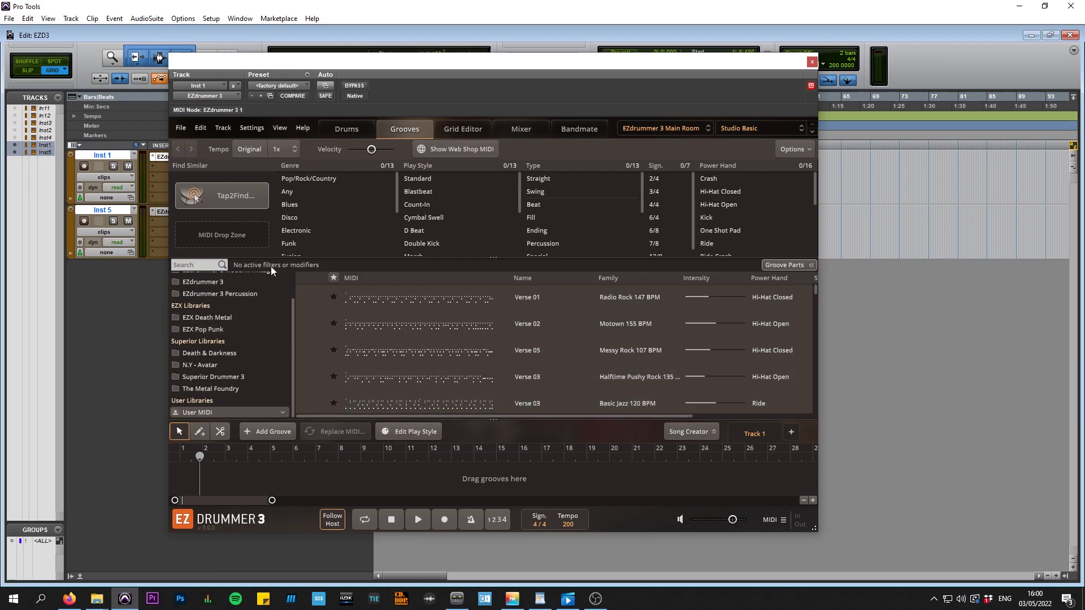
click(276, 411)
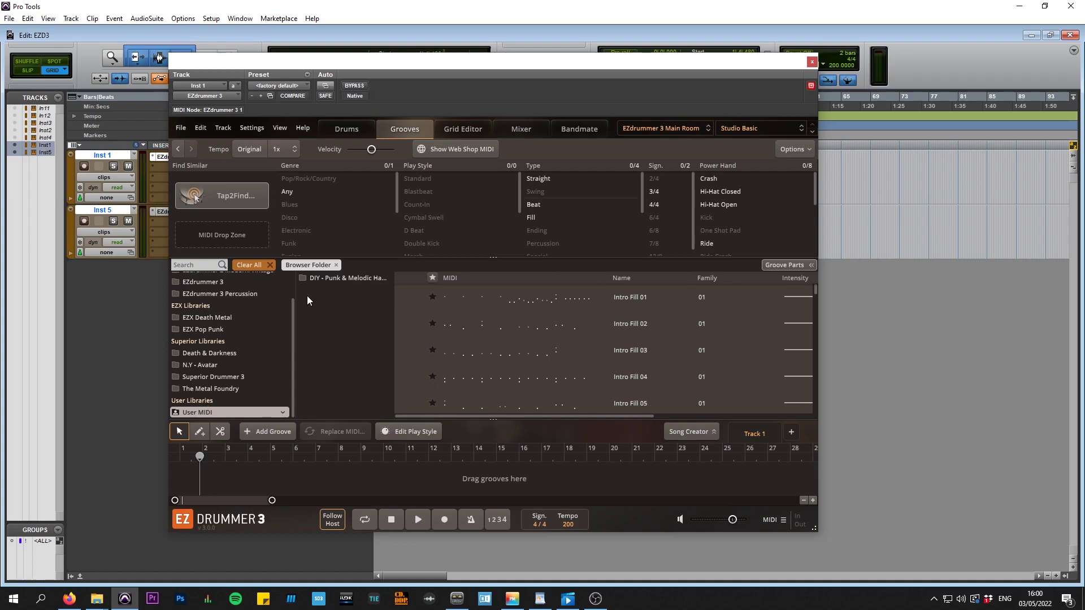
Browse the DIY - Punk & Melodic Hardcore pack's folders, including Intro Fills, Fills and Half-Time Fills
click(351, 276)
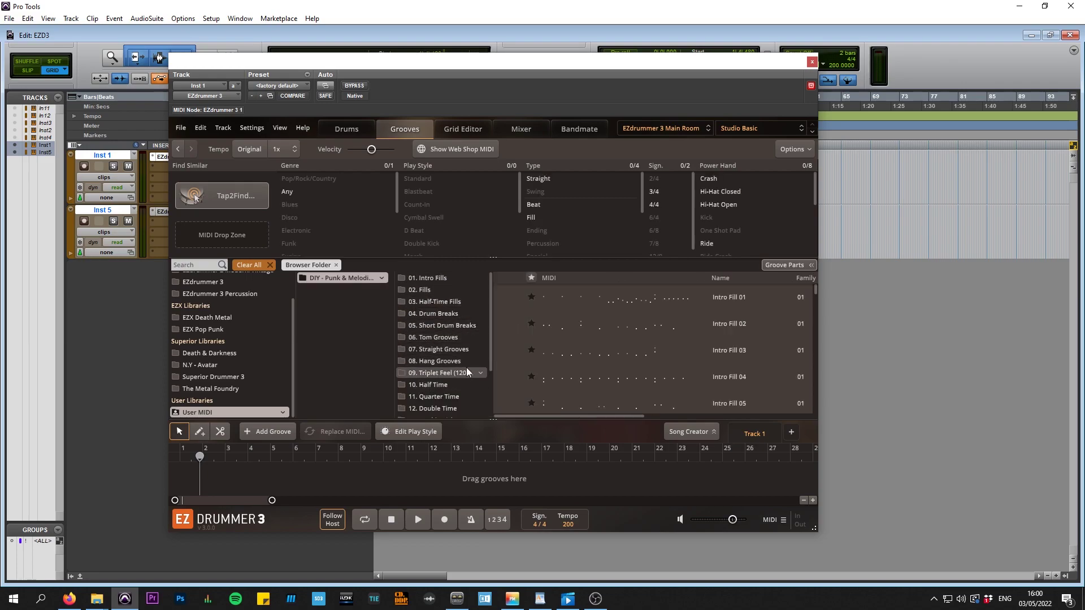
drag(492, 357, 493, 400)
scroll(493, 400, up, 3)
click(461, 280)
click(455, 289)
click(455, 302)
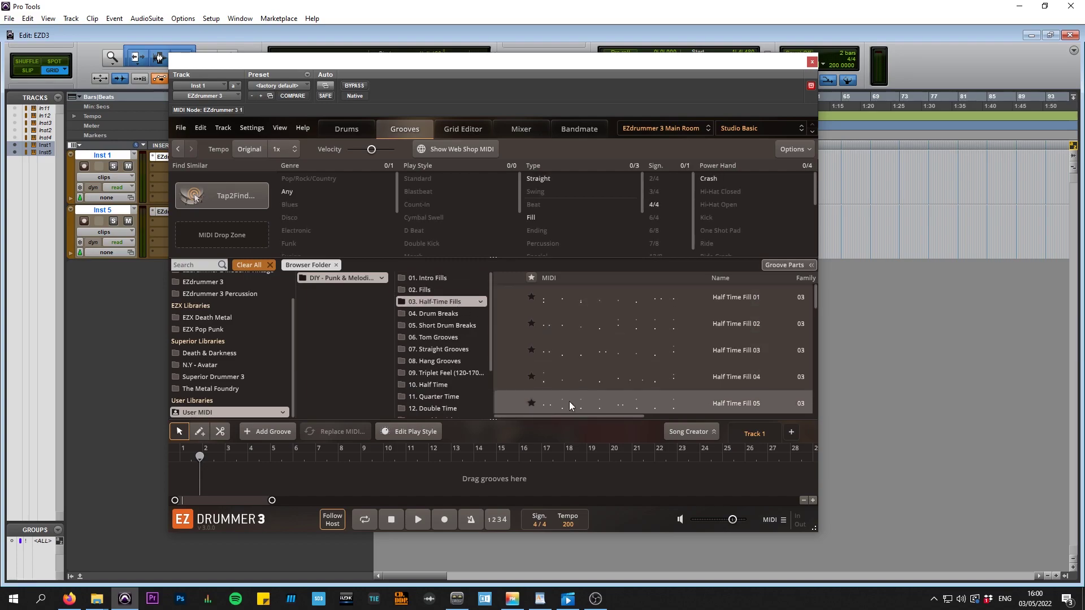
Place three grooves from the 04. Drum Breaks folder back to back on Track 1, starting at bar 1
click(459, 313)
drag(610, 299, 179, 475)
drag(358, 464, 221, 477)
drag(591, 345, 275, 480)
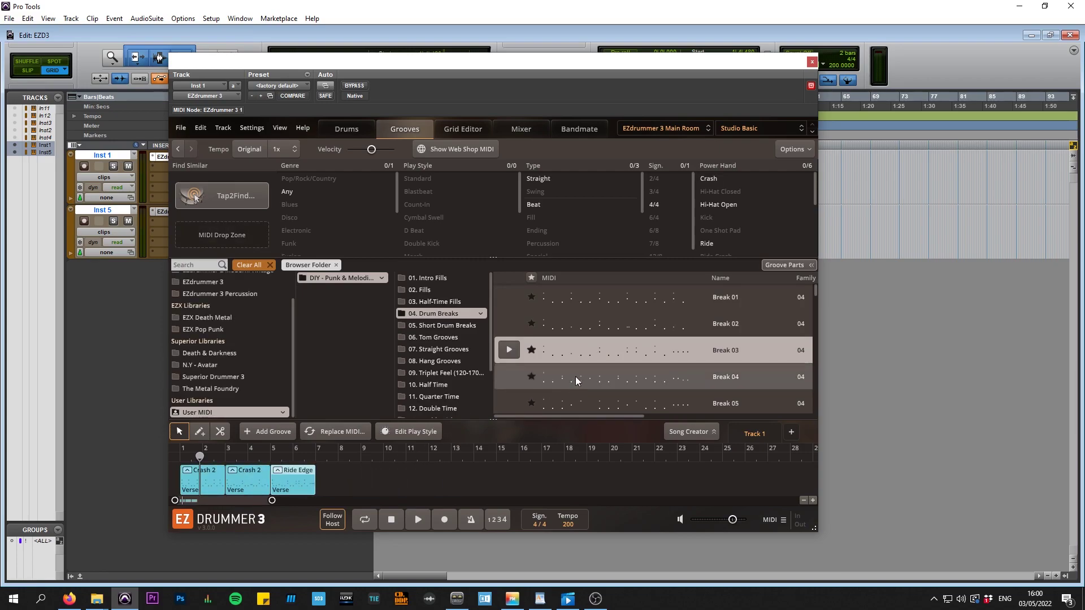
Add the Break 04 groove to Track 1 right after the third groove, at bar 7, and move the plugin window clear of the track inserts
drag(575, 376, 320, 469)
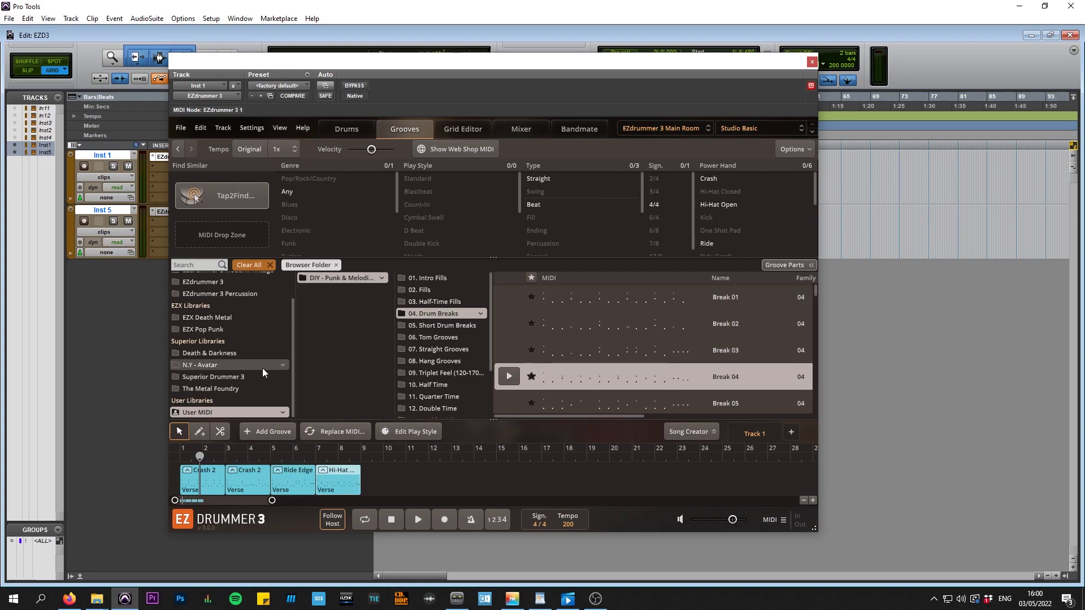
drag(333, 65, 474, 61)
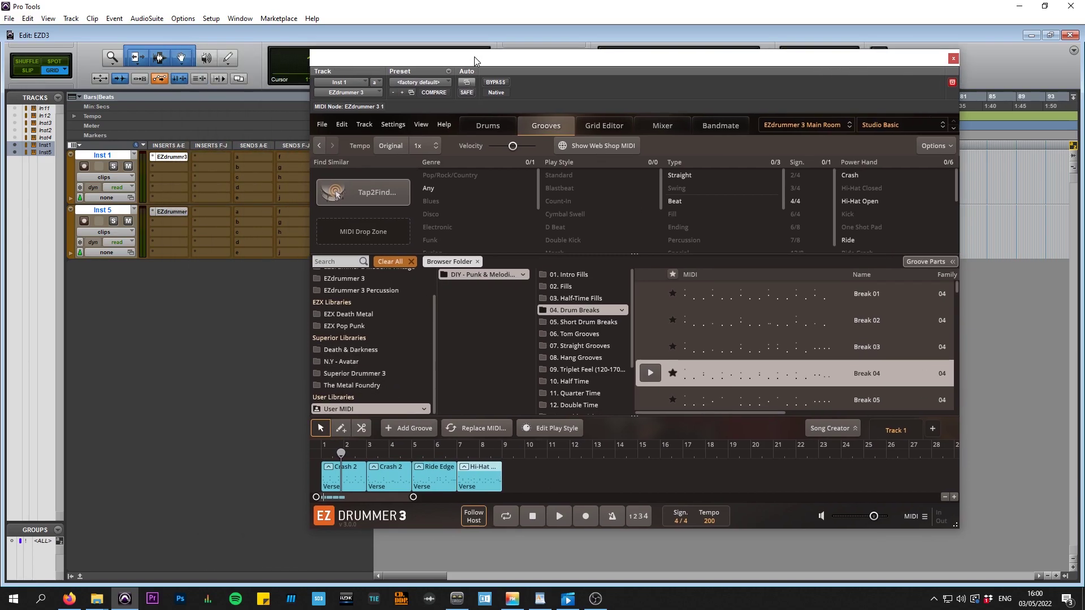
Open EZdrummer 2 on the Inst 5 track and show its DIY Punk Rock - Skatepunk user library in Explorer
click(174, 211)
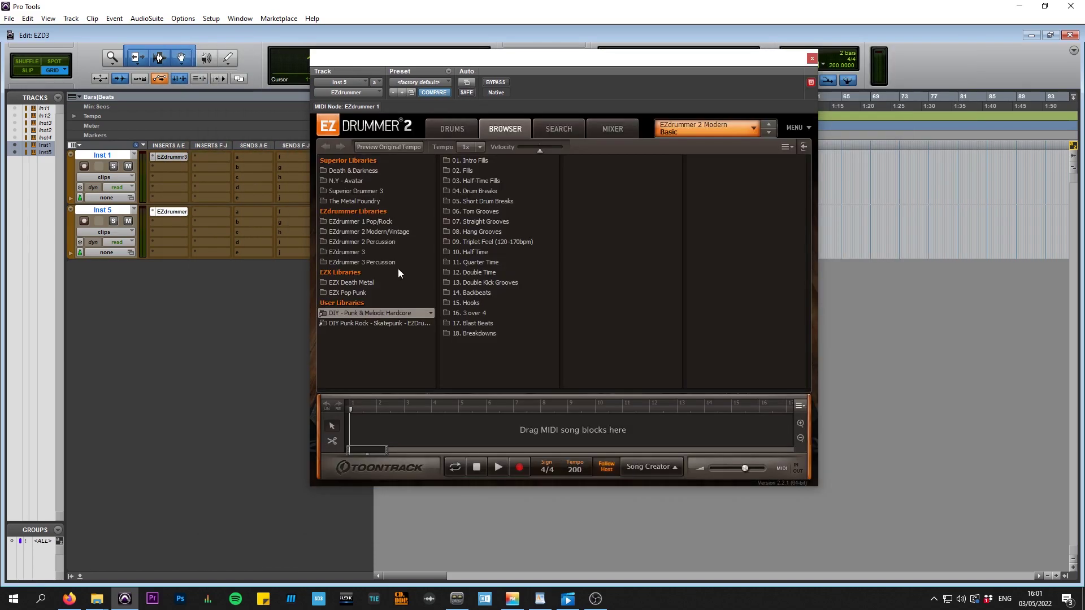
click(394, 324)
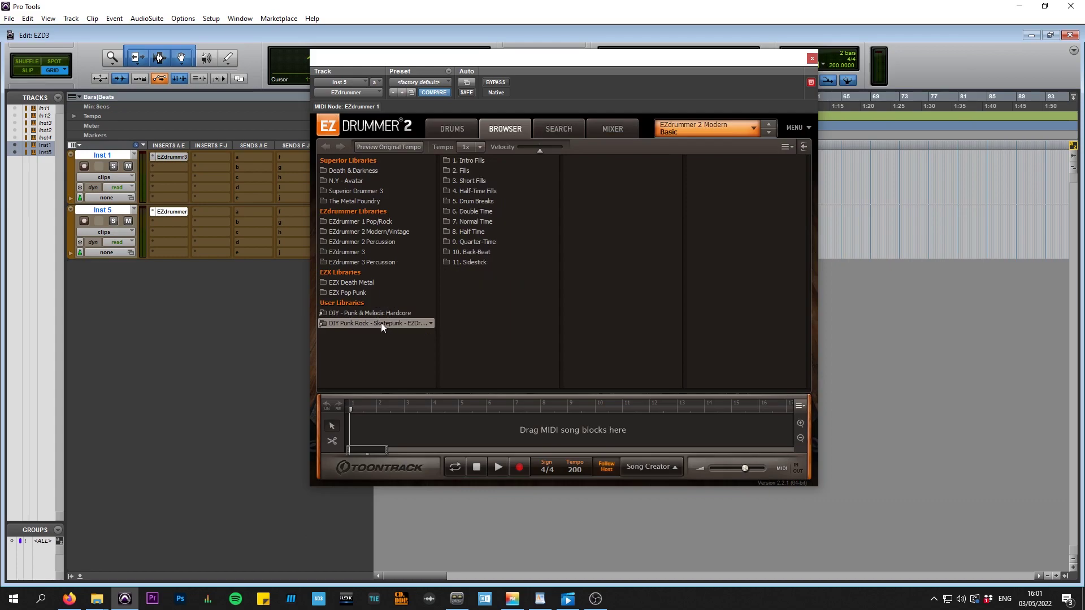
right_click(381, 323)
click(404, 347)
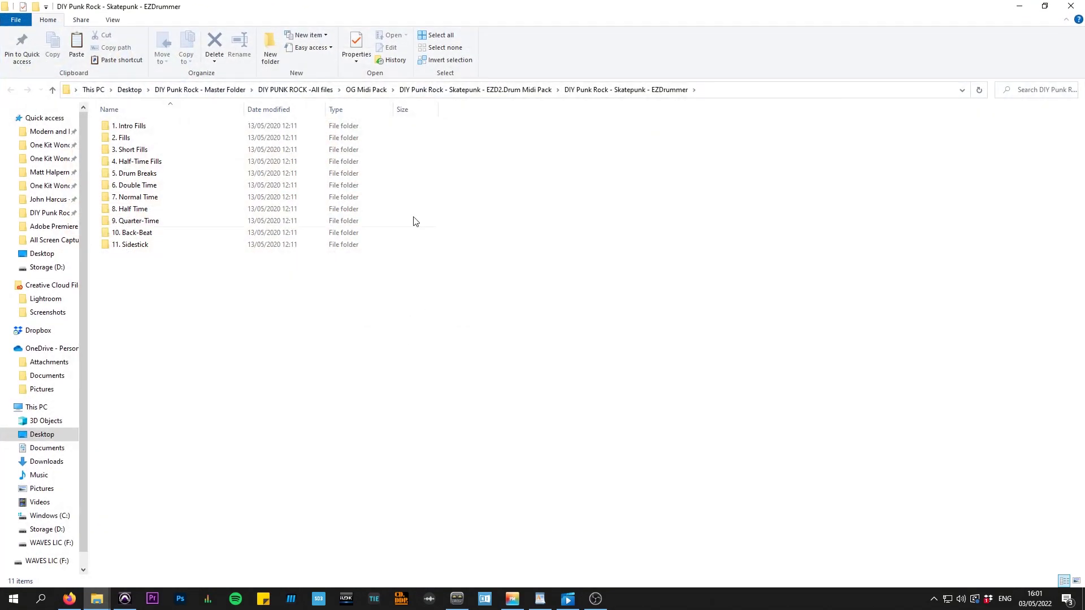
Go up to the parent folder, copy the DIY Punk Rock - Skatepunk - EZDrummer folder and return to Pro Tools
click(53, 90)
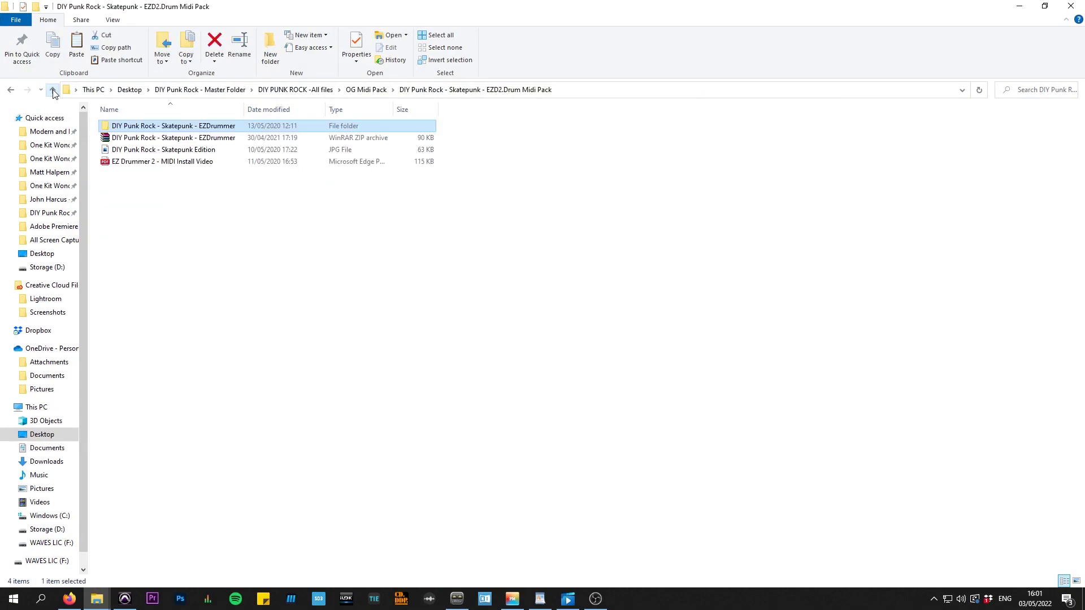
right_click(207, 125)
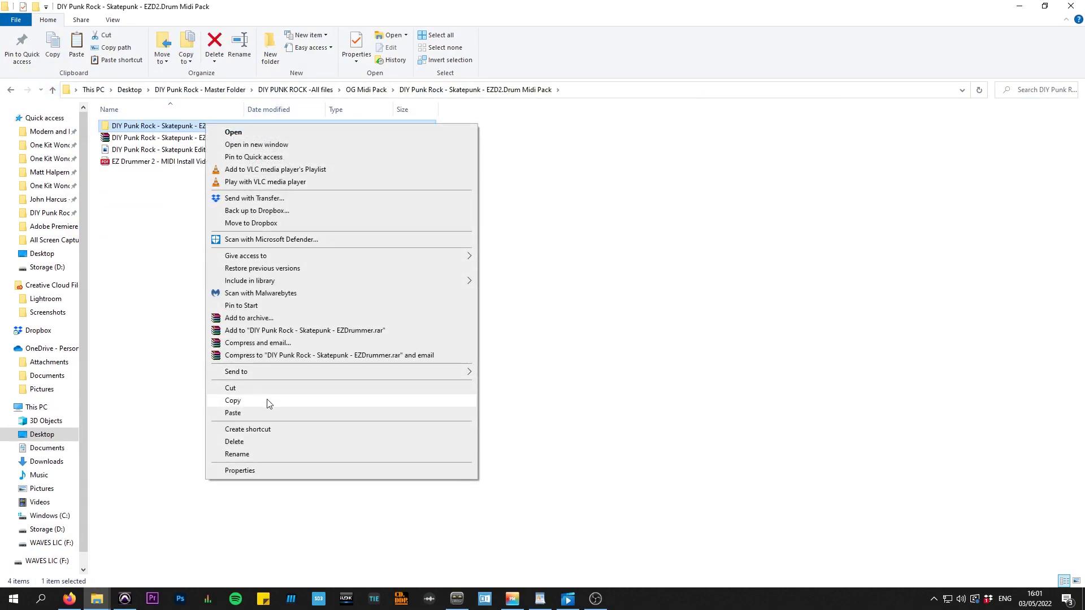
click(267, 403)
key(alt+Tab)
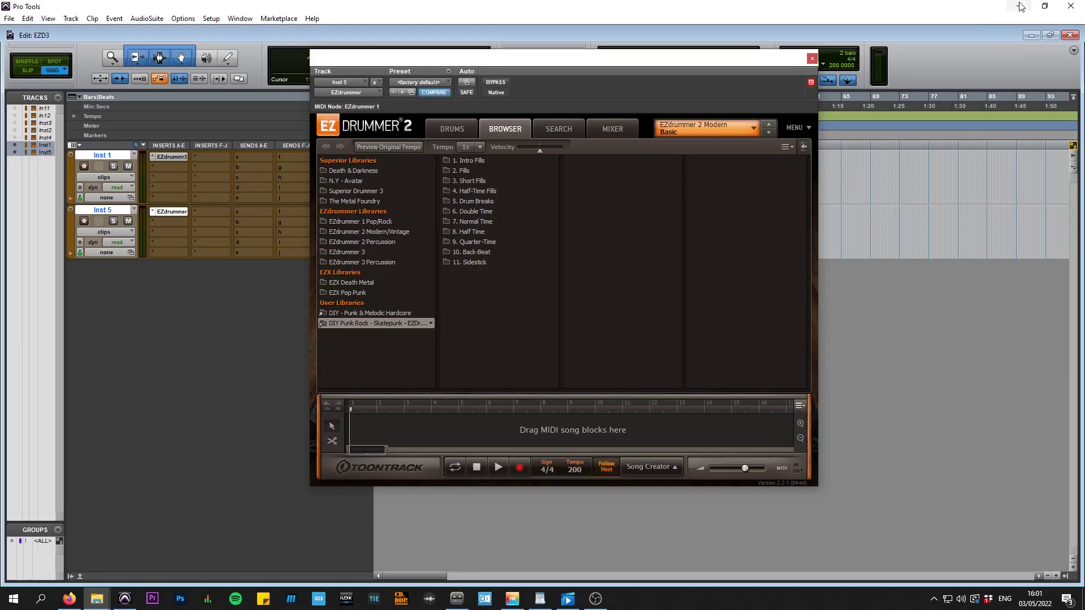
Open EZdrummer 3's User MIDI library in Explorer, paste the copied Skatepunk folder there and minimize the Explorer window
click(169, 156)
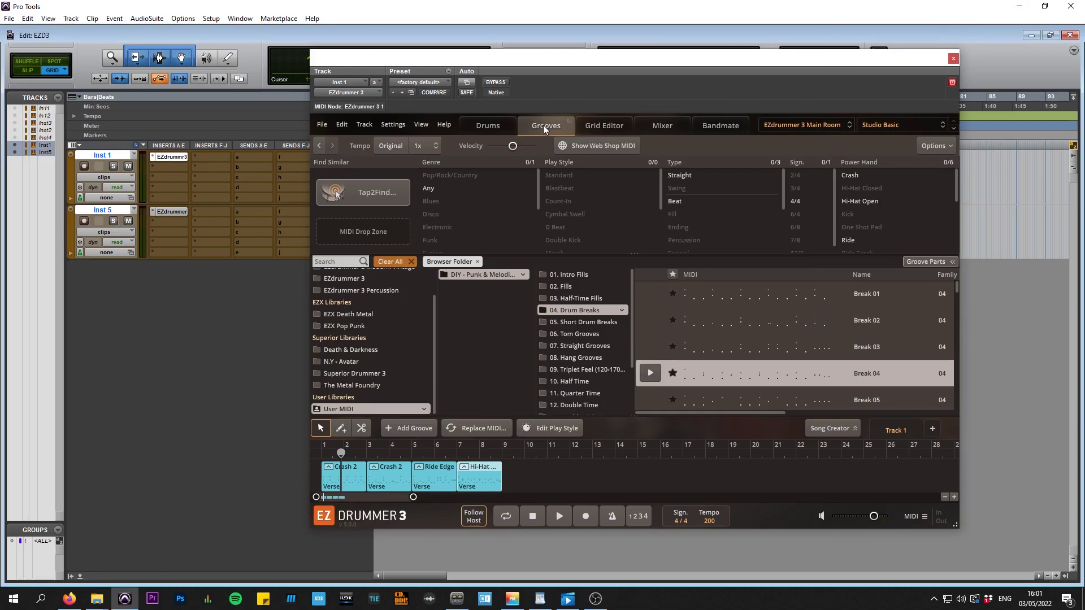
click(408, 406)
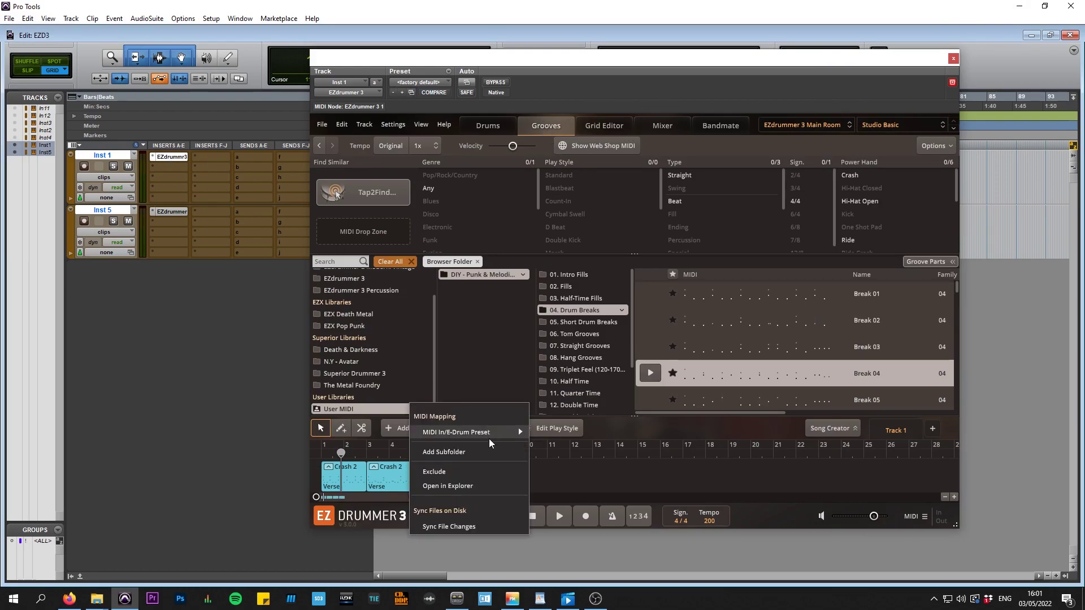
click(471, 487)
right_click(391, 258)
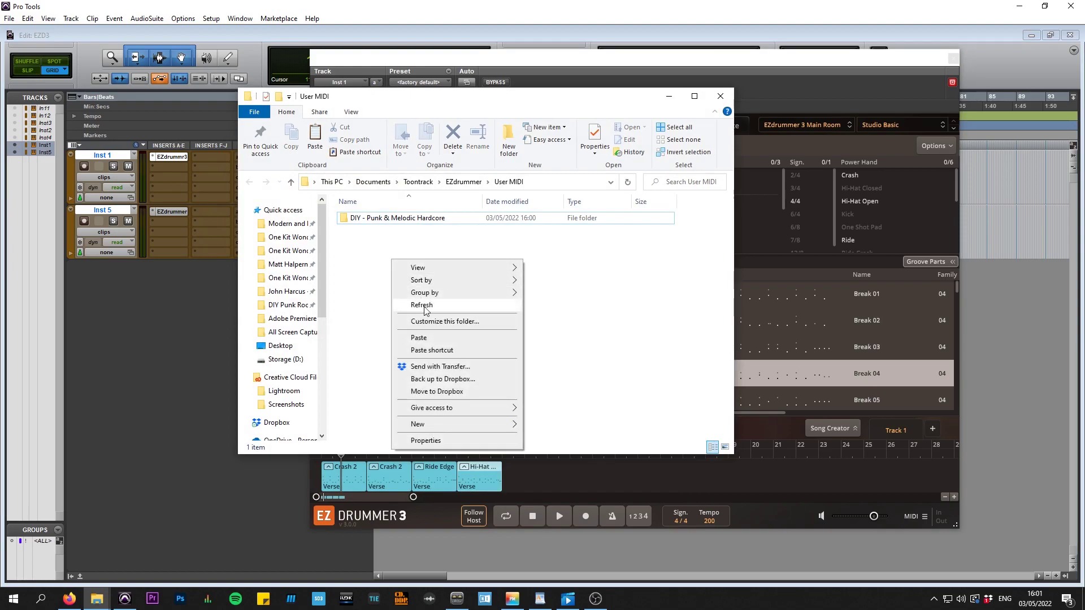
click(418, 339)
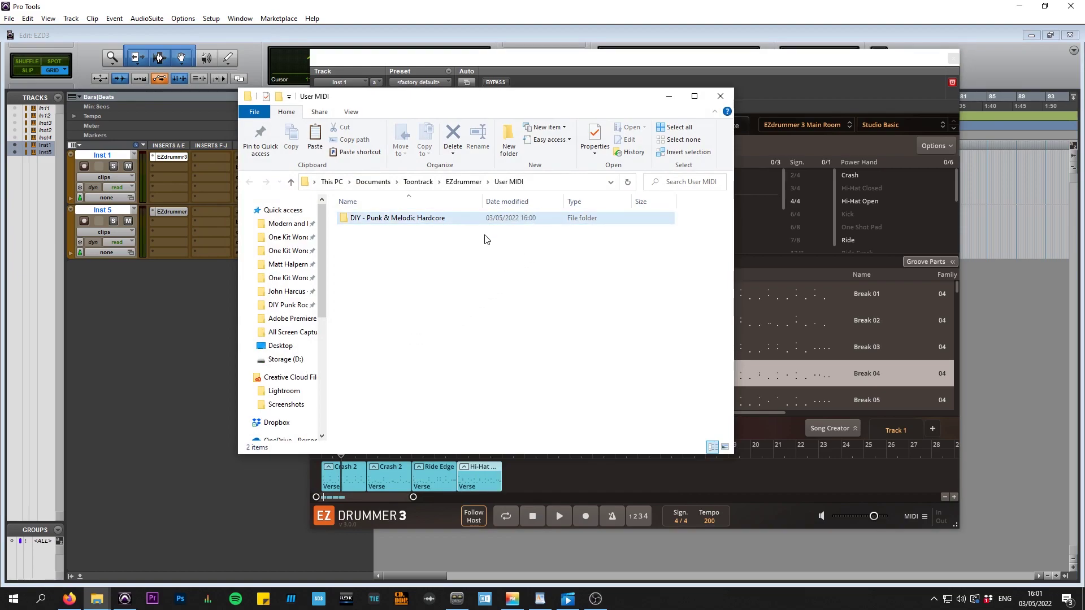
click(668, 96)
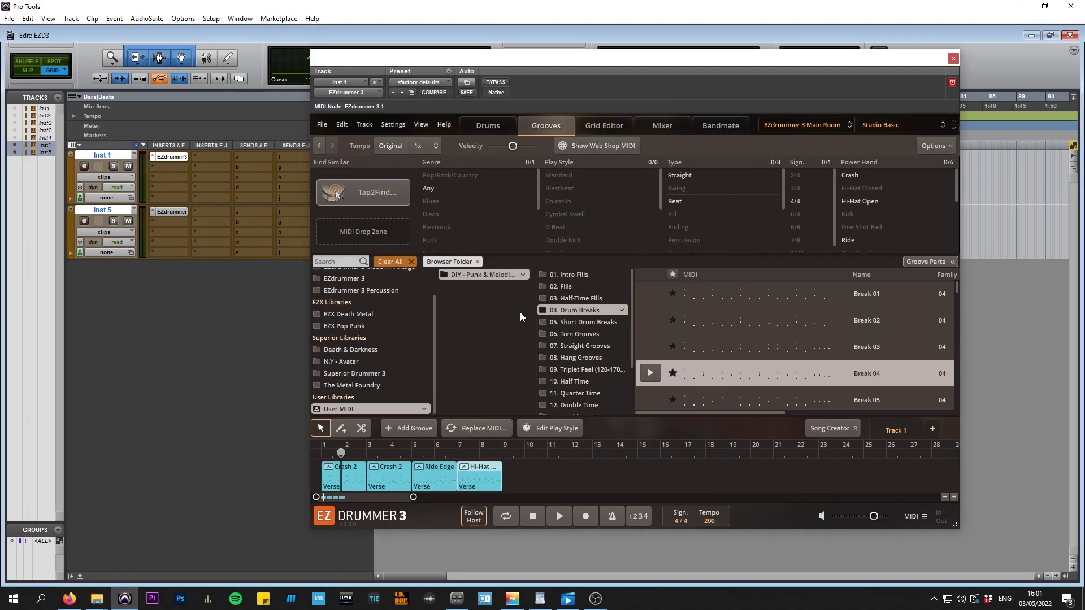
Sync the file changes of the User MIDI library and open the added DIY Punk Rock - Skatepunk pack
right_click(420, 409)
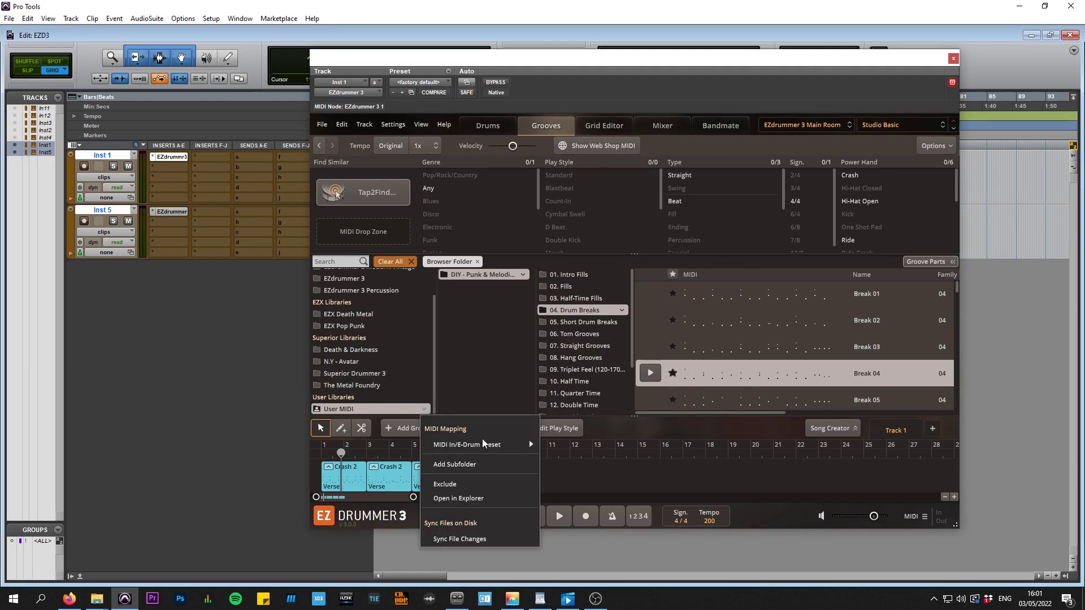
click(467, 543)
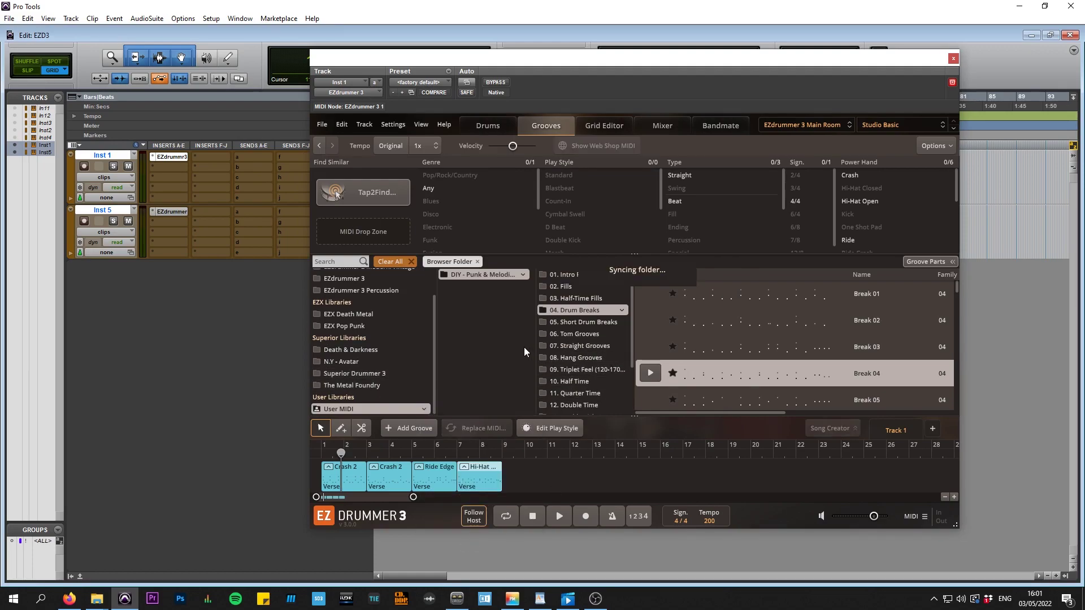
click(466, 284)
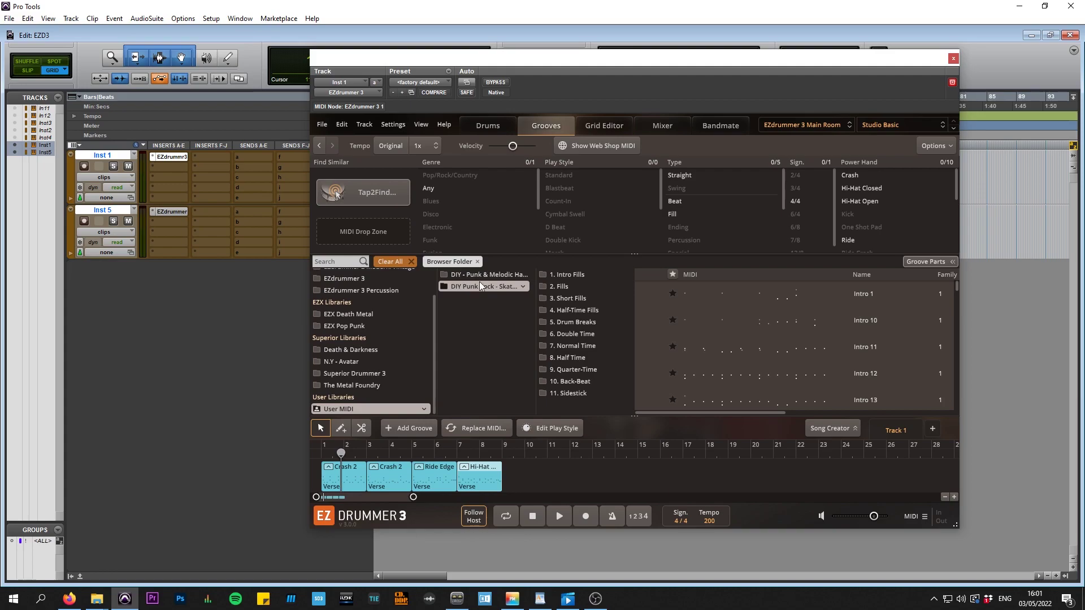
Browse the Skatepunk pack's groove folders from 2. Fills through 11. Sidestick
click(568, 284)
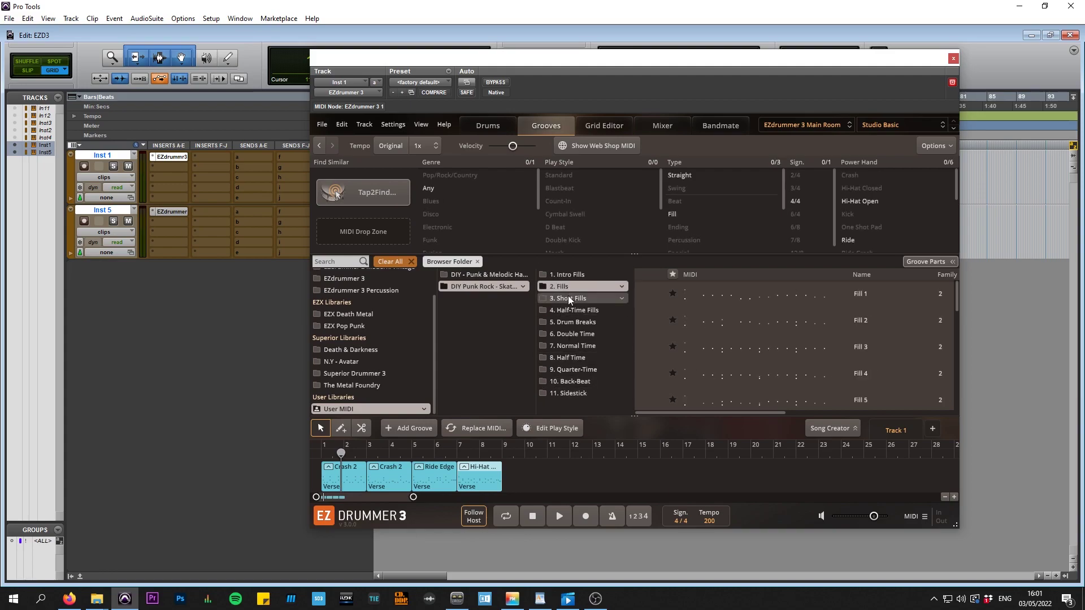
click(573, 309)
click(573, 321)
click(574, 334)
click(576, 345)
click(577, 358)
click(578, 370)
click(577, 381)
click(579, 392)
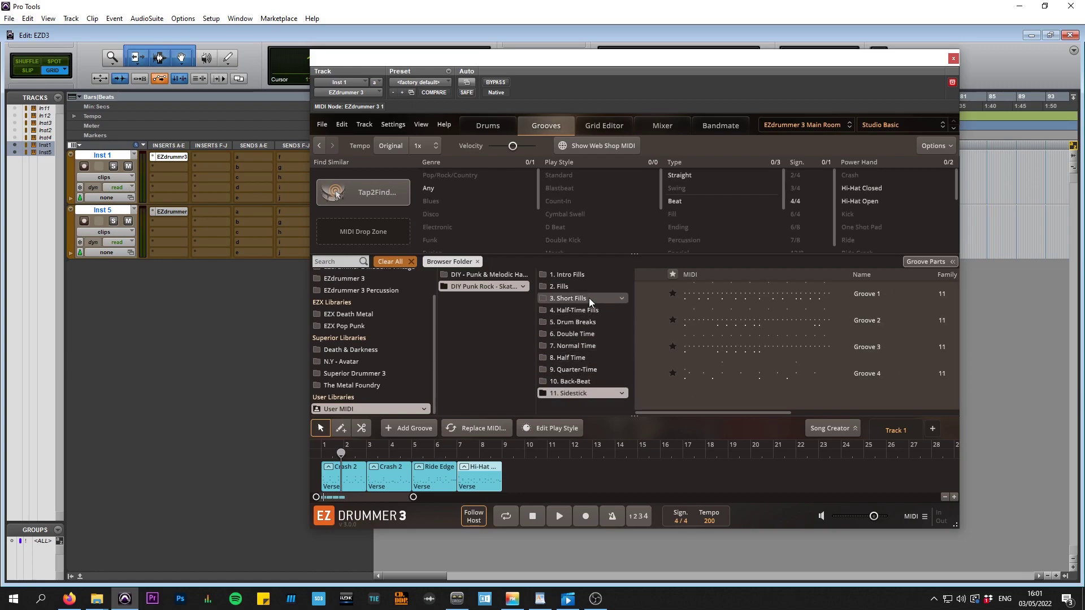